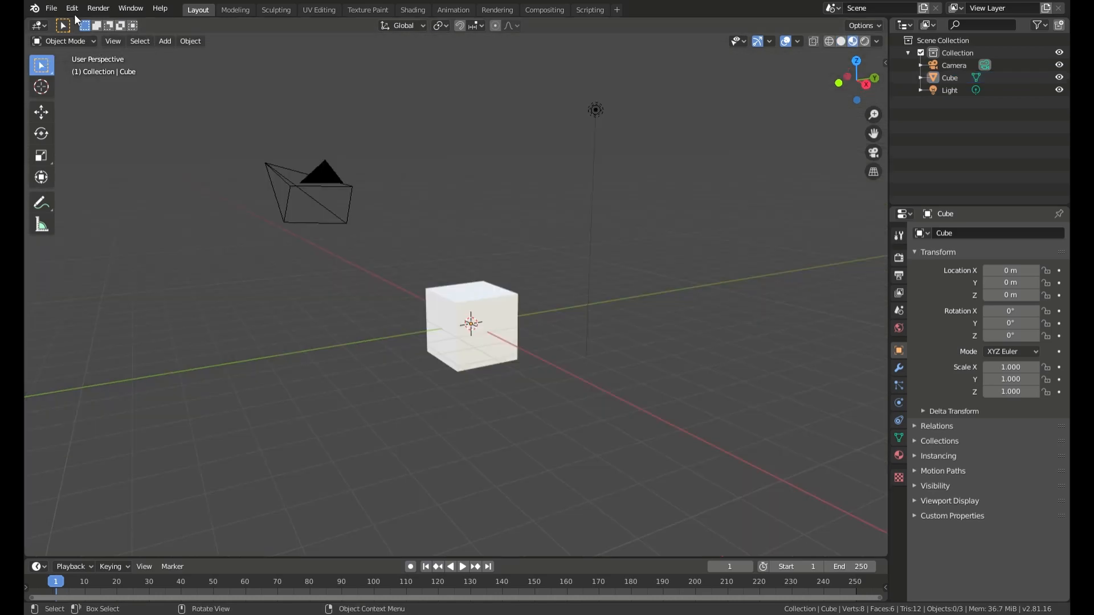
Step: Fracture the cube with Cell Fracture, using its own particles, a source limit of 100 and noise 0
{"action": "left_click", "coordinate": [72, 9]}
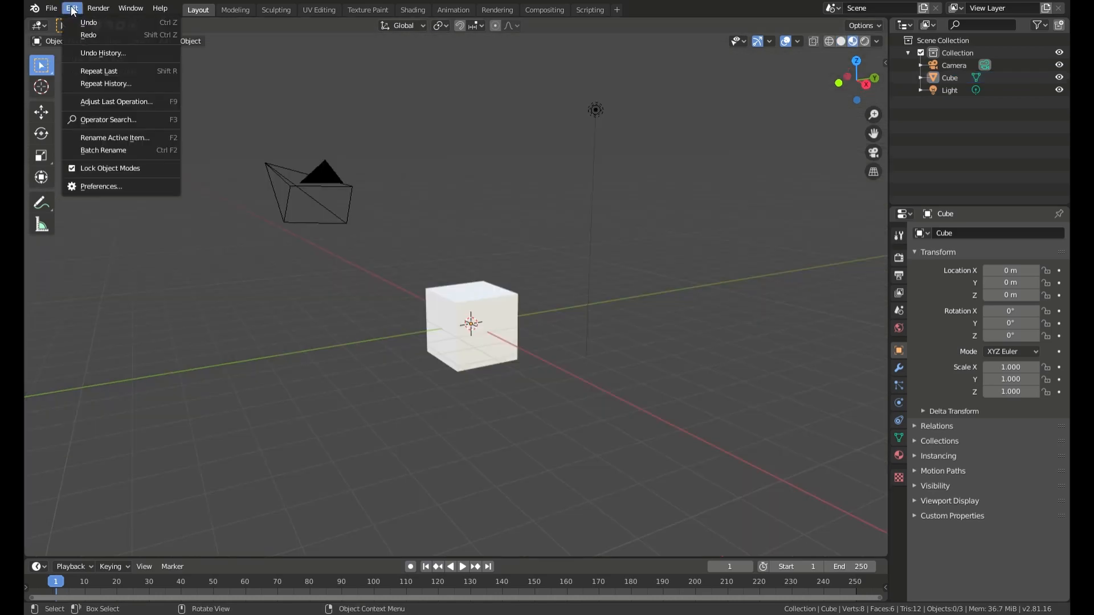
{"action": "mouse_move", "coordinate": [237, 353]}
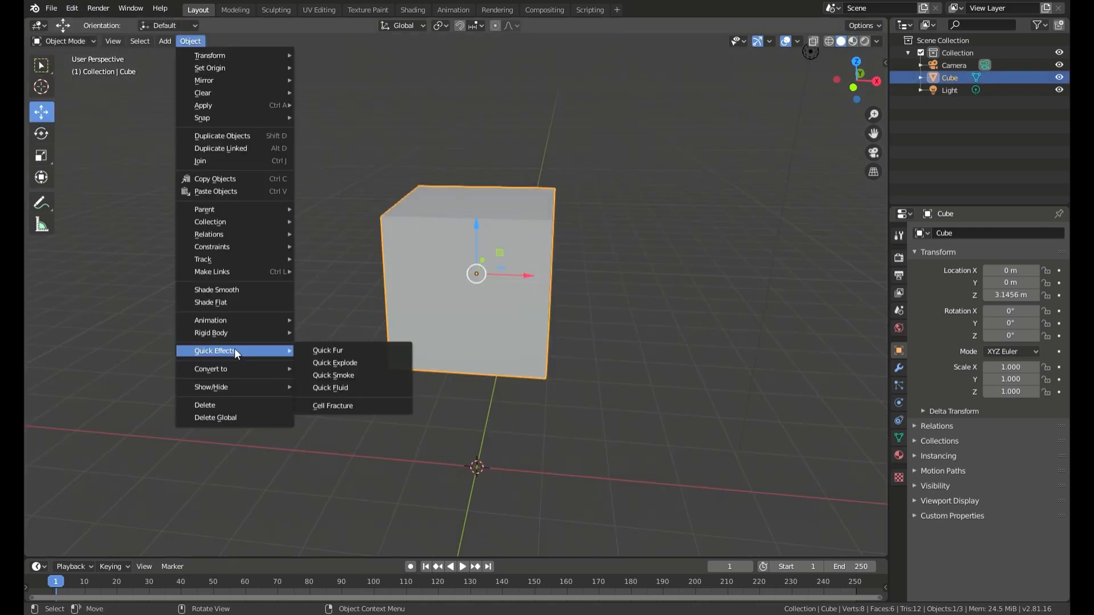
{"action": "left_click", "coordinate": [326, 406]}
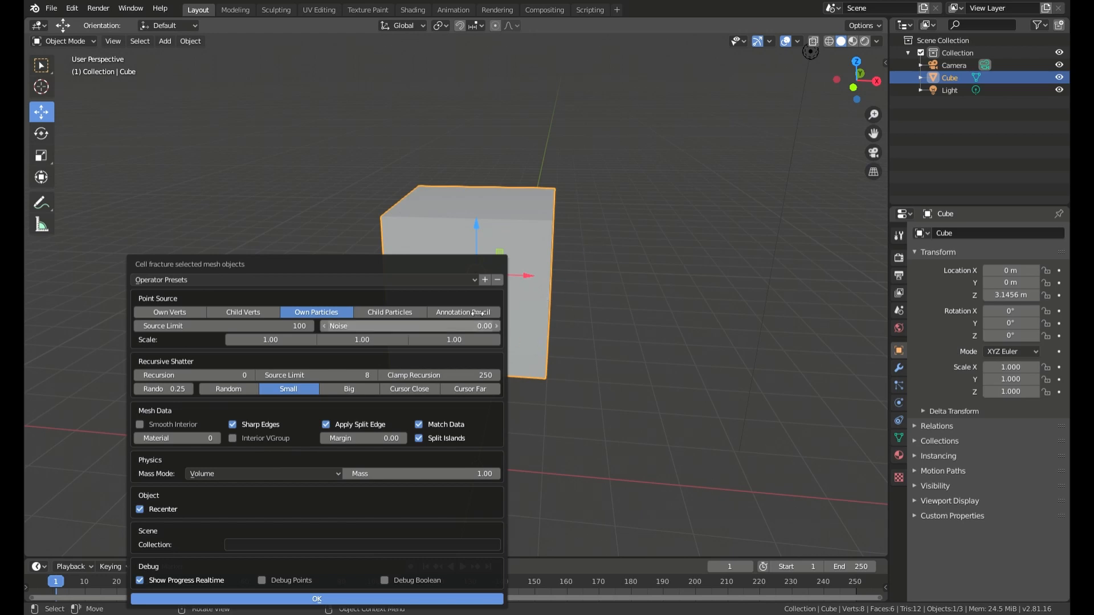
{"action": "left_click_drag", "start_coordinate": [380, 266], "coordinate": [318, 226]}
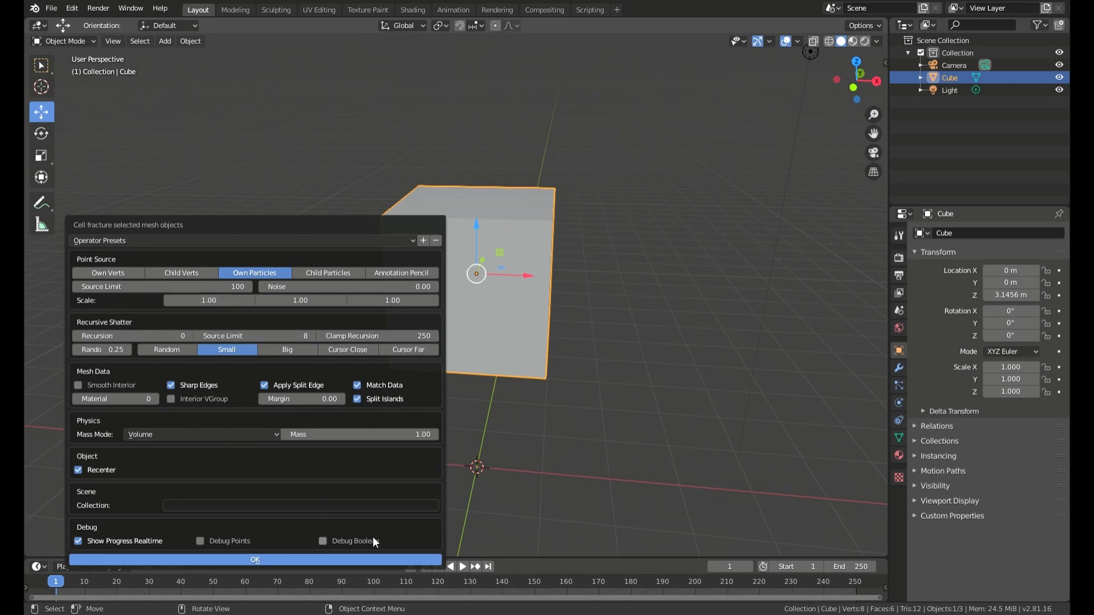
{"action": "left_click", "coordinate": [350, 558]}
Step: Move the original cube and an upper front cell aside along X to inspect the fracture
{"action": "middle_click_drag", "start_coordinate": [545, 344], "coordinate": [534, 280]}
{"action": "left_click", "coordinate": [536, 250]}
{"action": "left_click", "coordinate": [540, 298]}
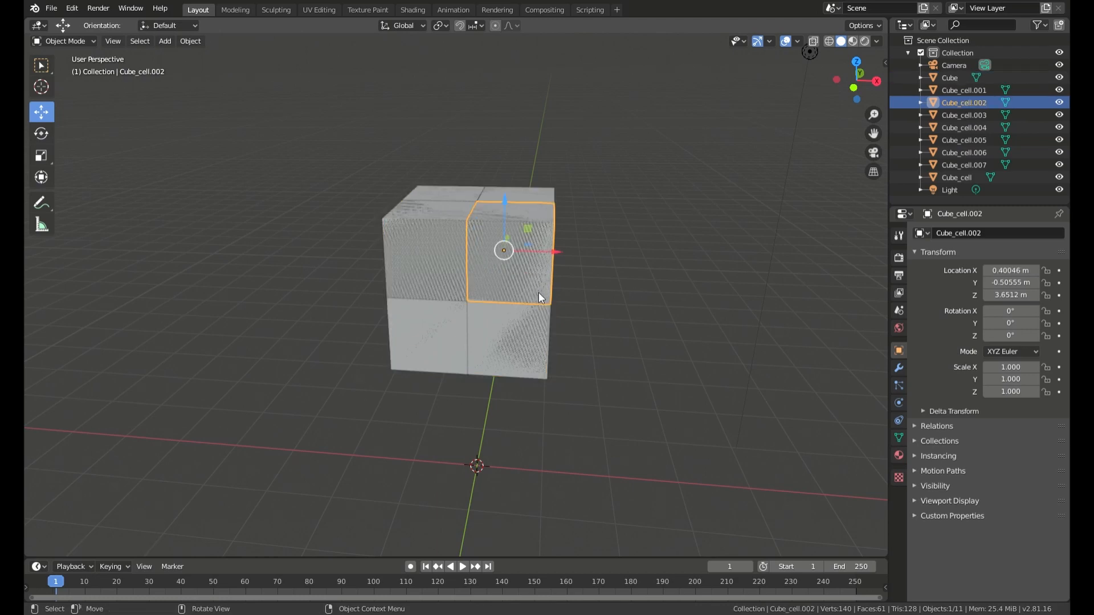
{"action": "left_click", "coordinate": [517, 286]}
{"action": "left_click_drag", "start_coordinate": [539, 280], "coordinate": [823, 282]}
{"action": "left_click", "coordinate": [540, 274]}
{"action": "left_click_drag", "start_coordinate": [550, 256], "coordinate": [634, 276]}
Step: Undo the moves and the noise-free fracture, back to the whole cube
{"action": "key", "text": "ctrl+z"}
{"action": "key", "text": "ctrl+z"}
{"action": "key", "text": "ctrl+z"}
{"action": "key", "text": "ctrl+z"}
{"action": "key", "text": "ctrl+z"}
{"action": "key", "text": "ctrl+z"}
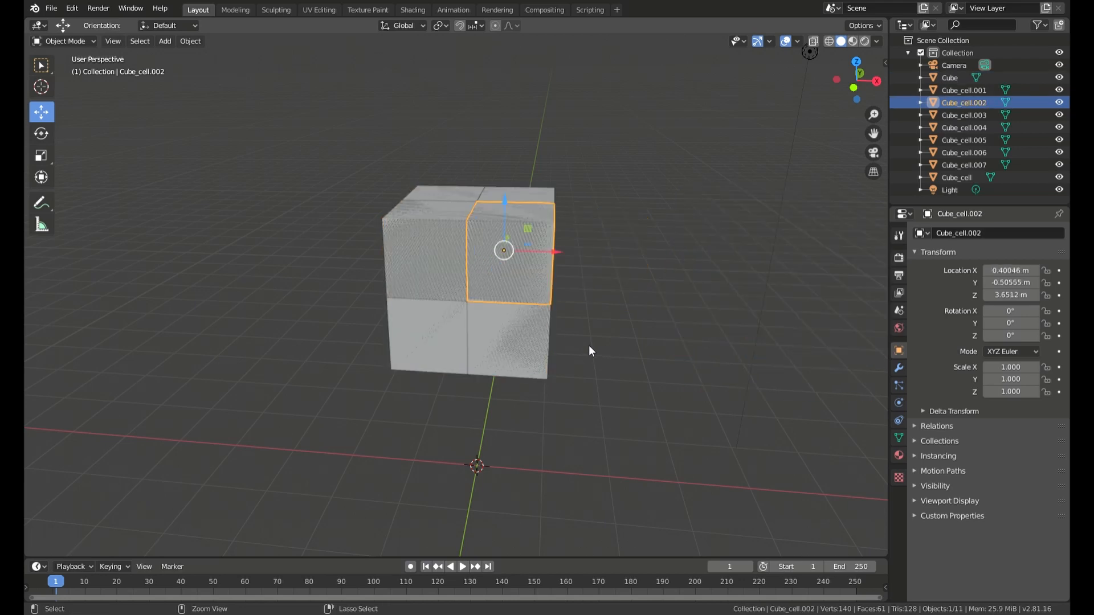
Step: Fracture the cube with Cell Fracture, using its own particles and noise 0.75
{"action": "left_click", "coordinate": [191, 41]}
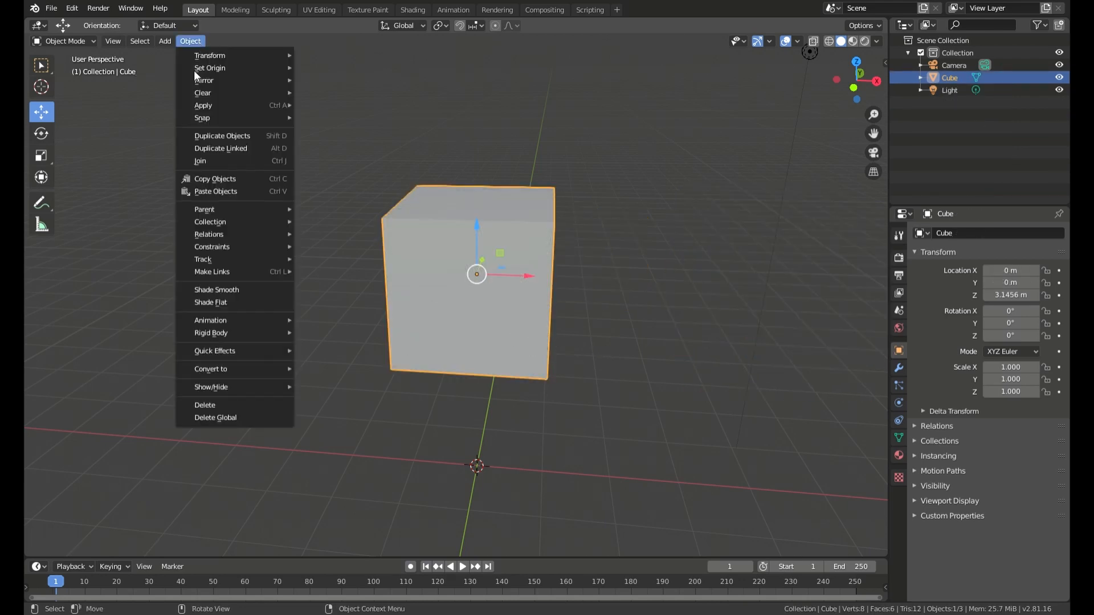
{"action": "mouse_move", "coordinate": [230, 351]}
{"action": "left_click", "coordinate": [320, 404]}
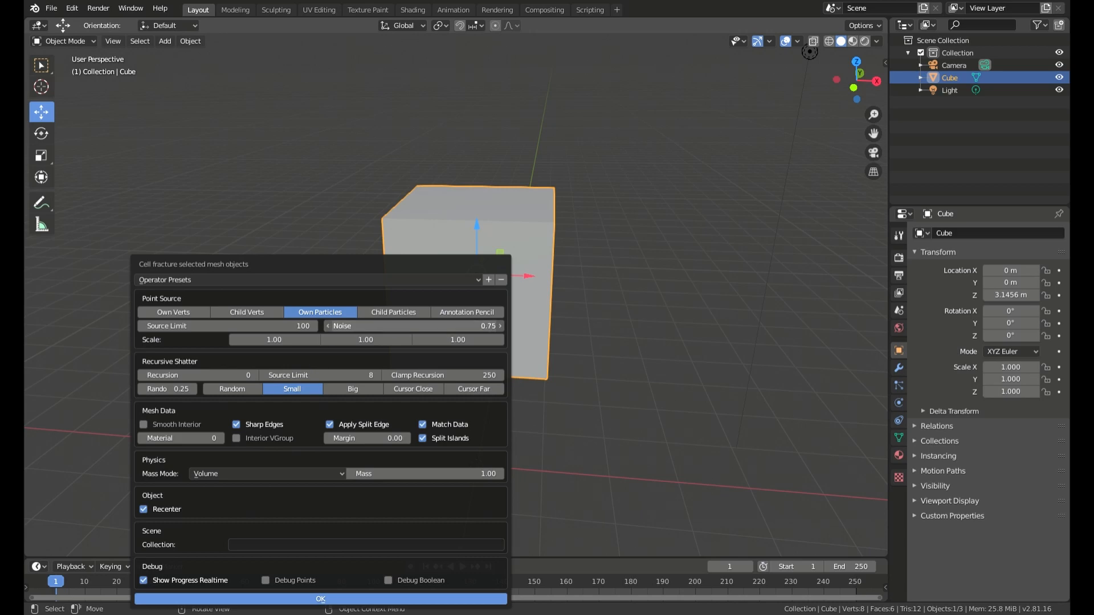
{"action": "left_click", "coordinate": [321, 599]}
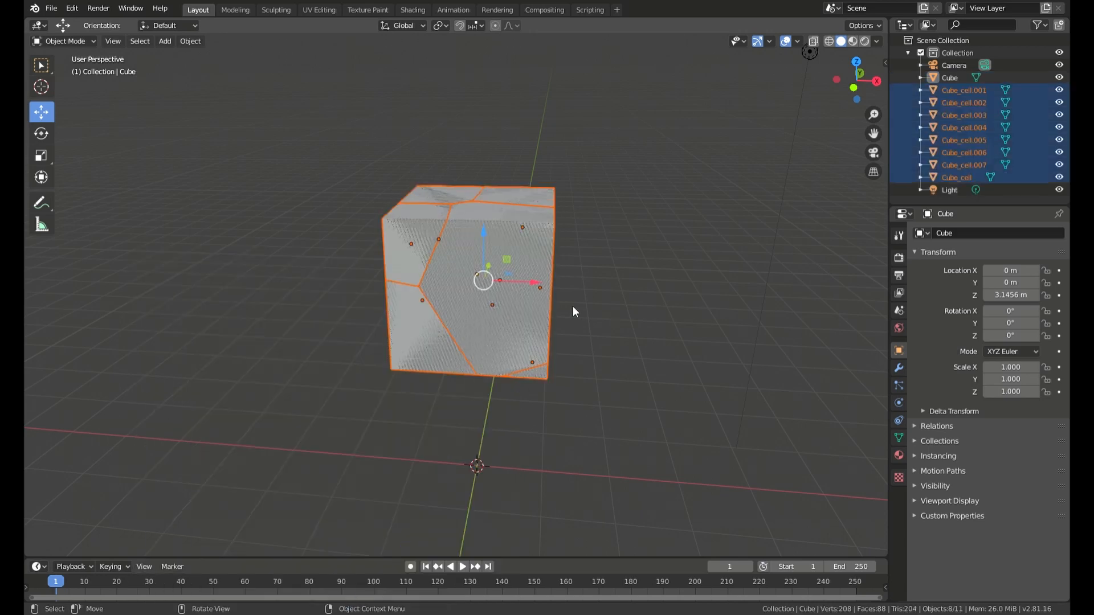
Step: Move the original cube about 2.77 m along X, pull a front cell out for inspection, and undo the changes
{"action": "key", "text": "alt+a"}
{"action": "middle_click_drag", "start_coordinate": [528, 318], "coordinate": [474, 278]}
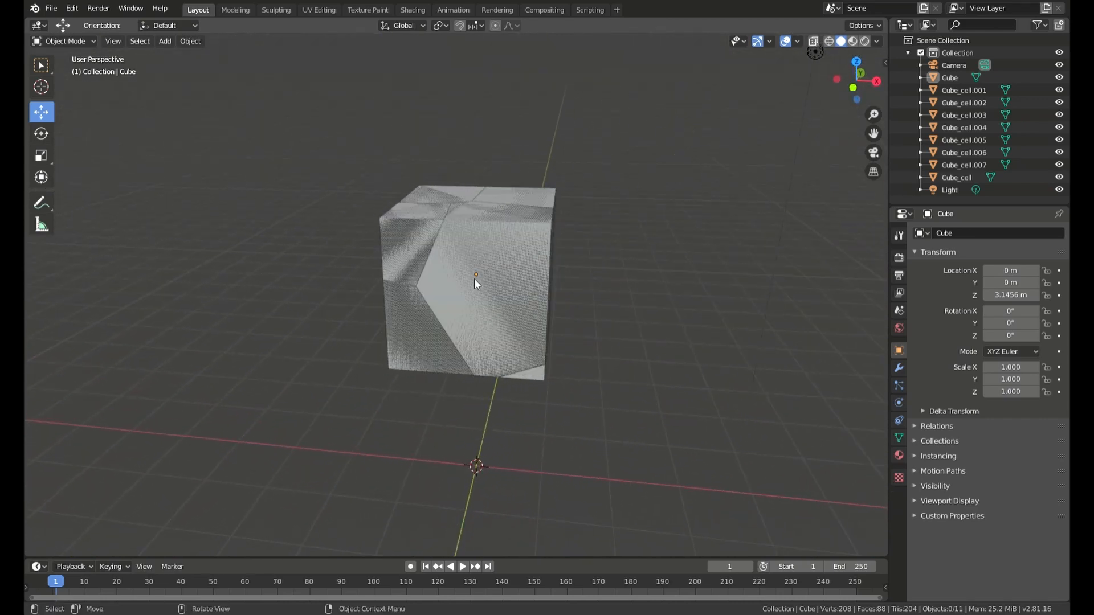
{"action": "left_click", "coordinate": [474, 278]}
{"action": "left_click_drag", "start_coordinate": [524, 279], "coordinate": [780, 311]}
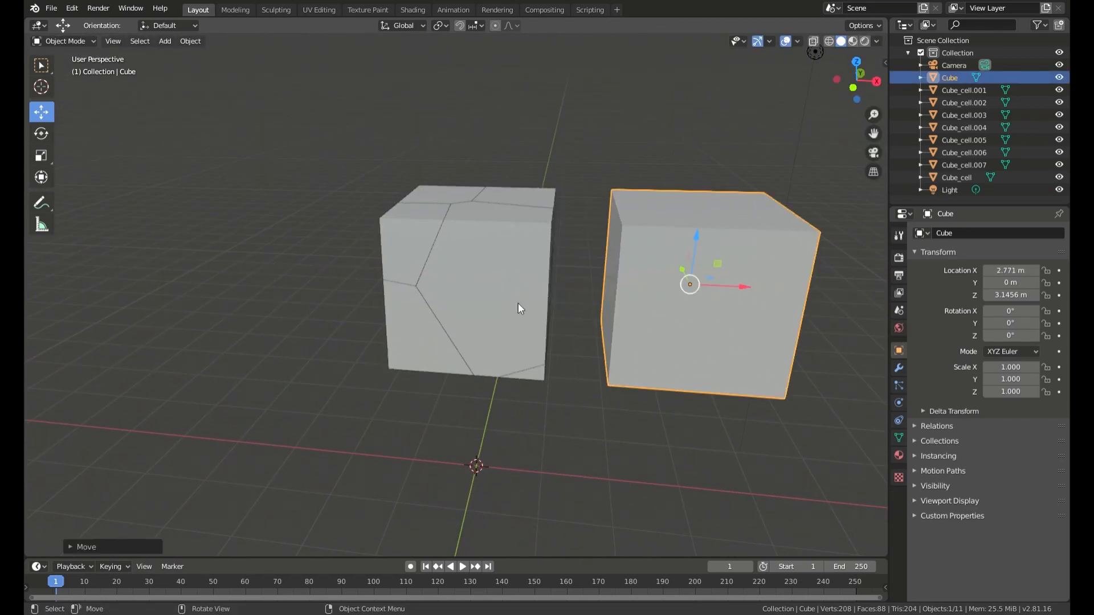
{"action": "left_click", "coordinate": [518, 303]}
{"action": "left_click_drag", "start_coordinate": [535, 287], "coordinate": [612, 323]}
{"action": "right_click", "coordinate": [612, 323]}
{"action": "key", "text": "ctrl+z"}
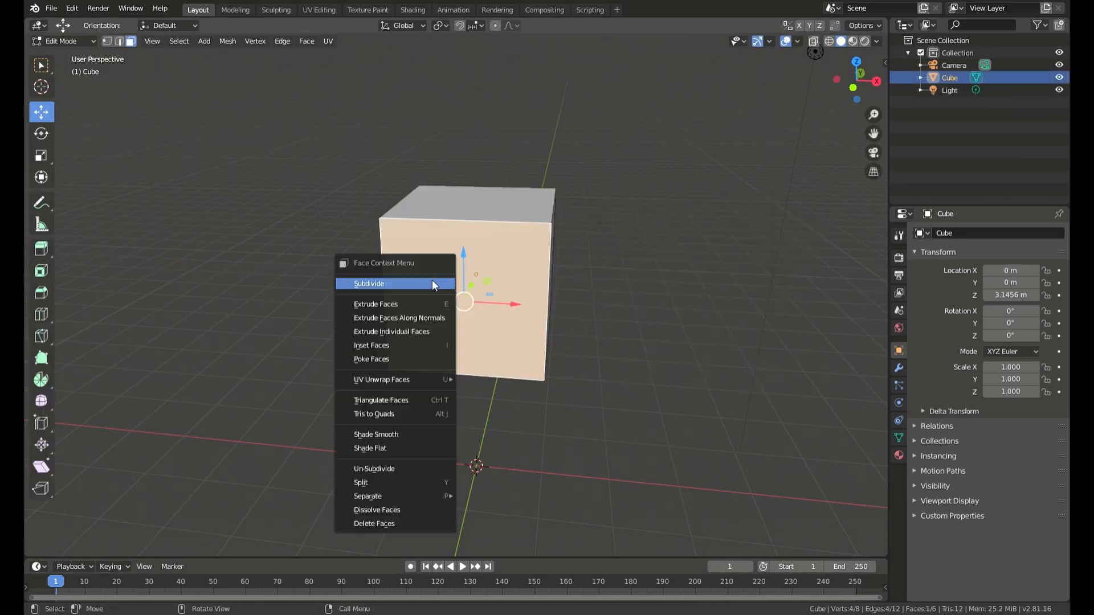
Step: Select all faces of the cube in Edit Mode and subdivide them once
{"action": "key", "text": "a"}
{"action": "right_click", "coordinate": [611, 312]}
{"action": "left_click", "coordinate": [610, 313]}
{"action": "left_click", "coordinate": [611, 312]}
Step: Check the subdivided cube in the Modeling workspace and return to Layout with the cube selected in Object Mode
{"action": "left_click", "coordinate": [234, 10]}
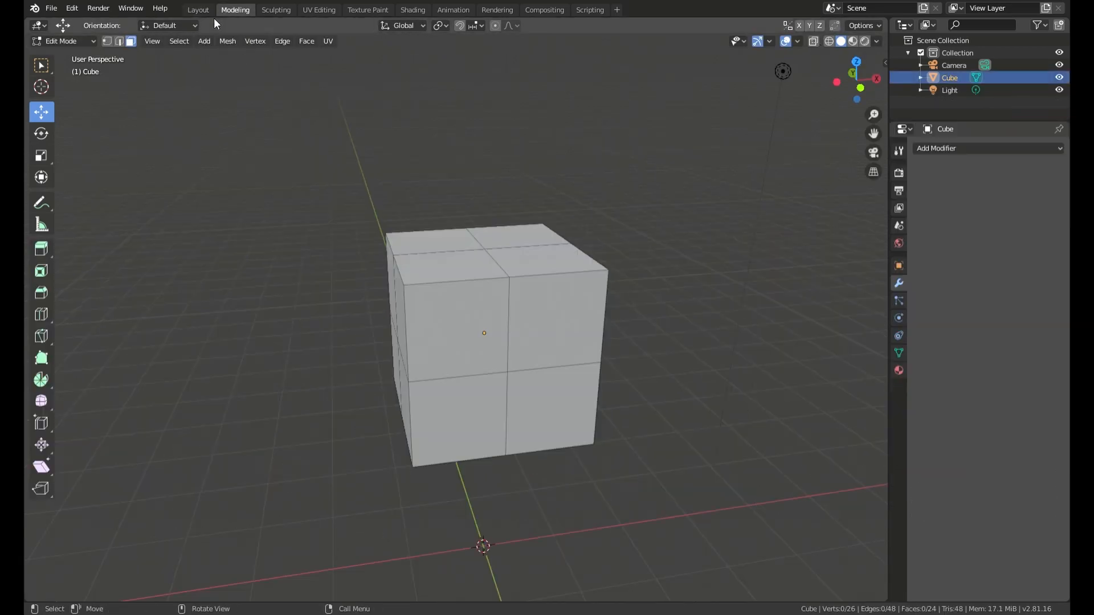
{"action": "left_click", "coordinate": [198, 9]}
{"action": "left_click", "coordinate": [287, 295]}
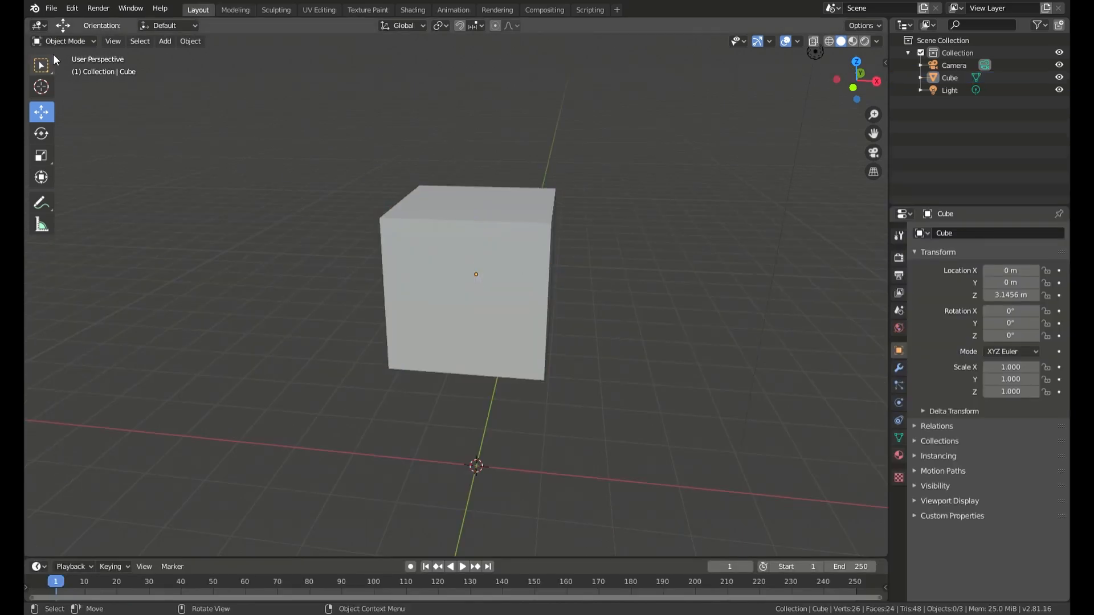
{"action": "key", "text": "ctrl+z"}
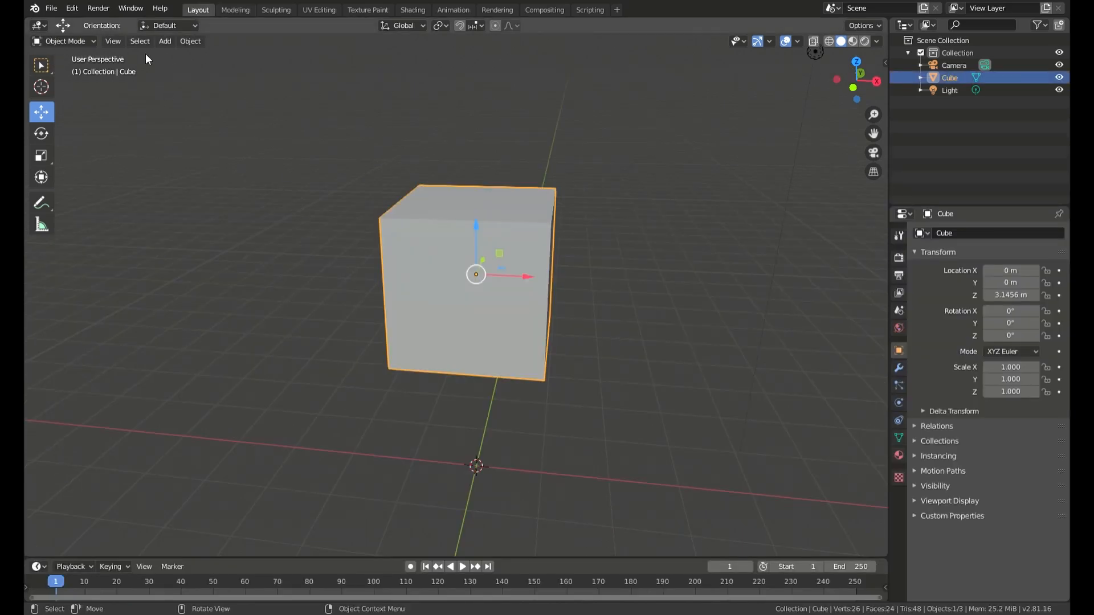
Step: Fracture the once-subdivided cube with Cell Fracture at noise 0.75 and check the resulting pieces
{"action": "left_click", "coordinate": [184, 46]}
{"action": "mouse_move", "coordinate": [230, 350]}
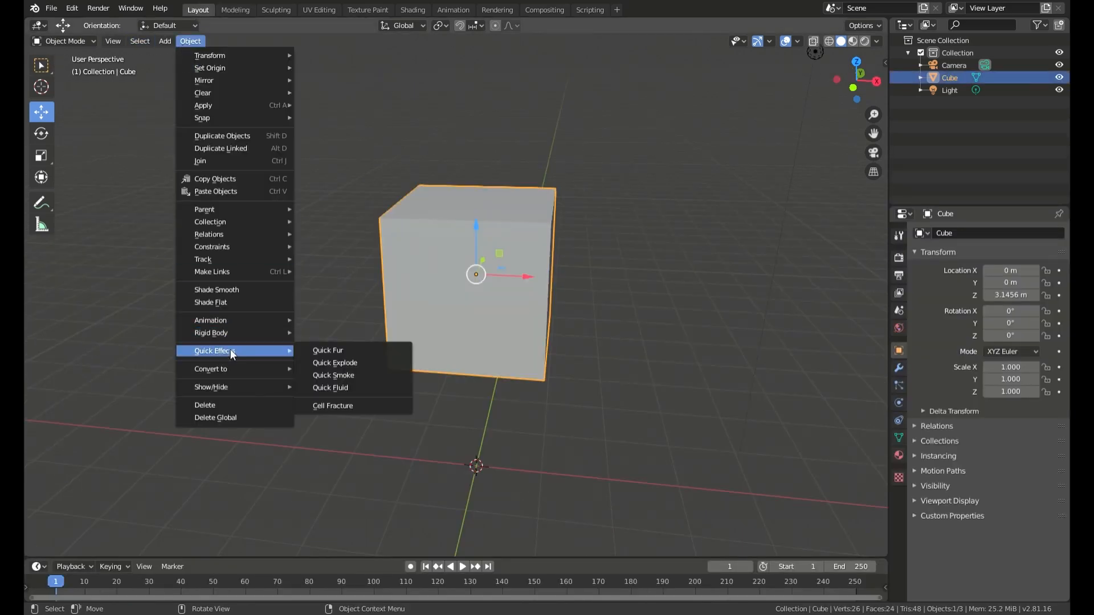
{"action": "left_click", "coordinate": [336, 406]}
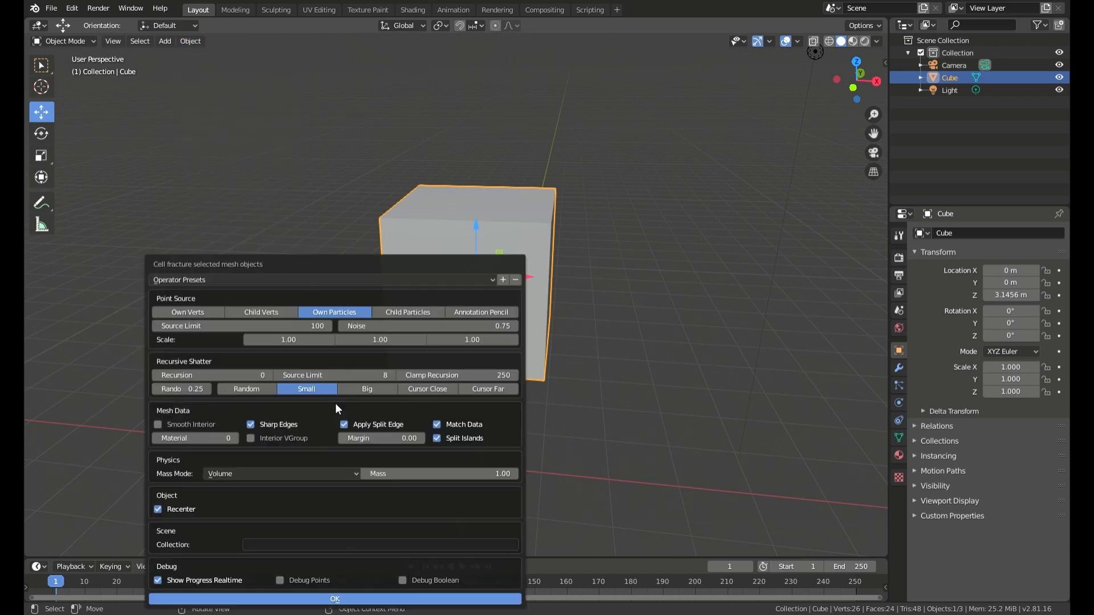
{"action": "left_click", "coordinate": [335, 599]}
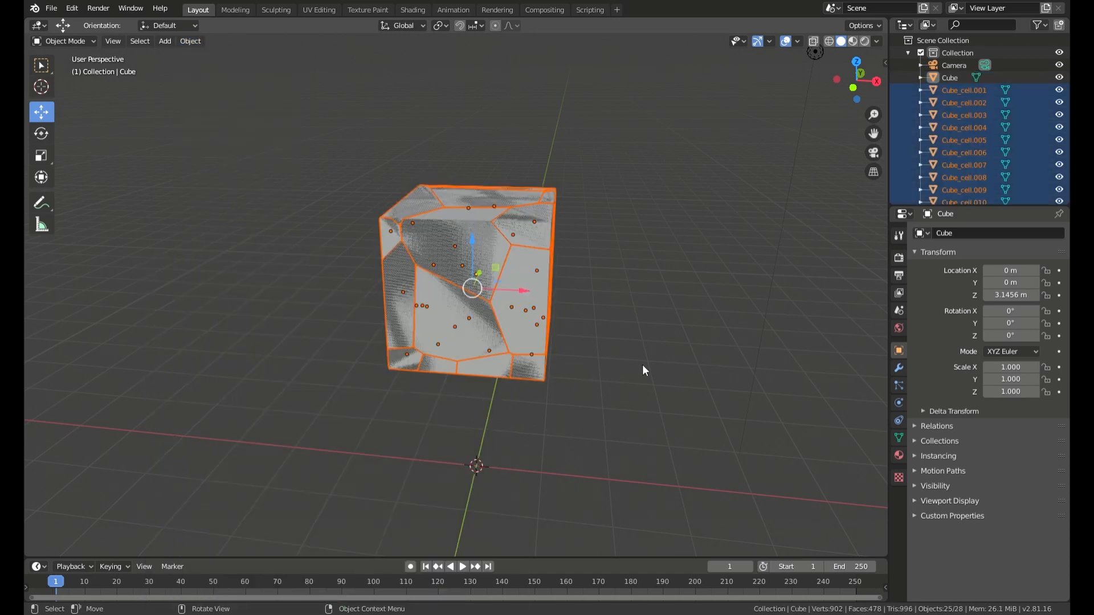
{"action": "left_click", "coordinate": [606, 326]}
{"action": "left_click", "coordinate": [535, 302]}
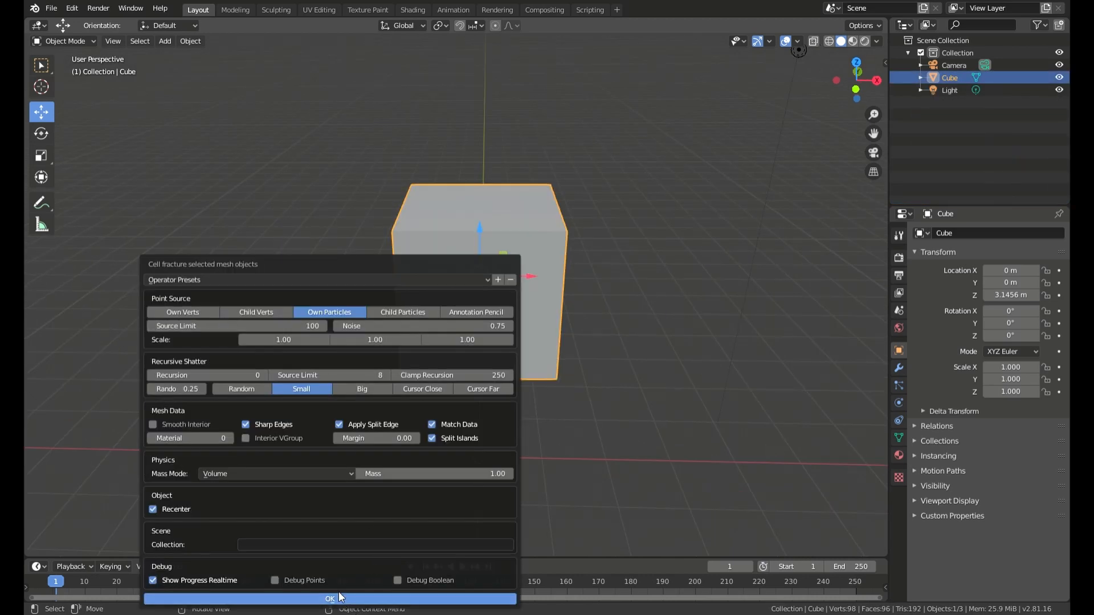
Step: Fracture the more finely subdivided cube with Cell Fracture, using its own particles and noise 0.75
{"action": "left_click", "coordinate": [340, 597]}
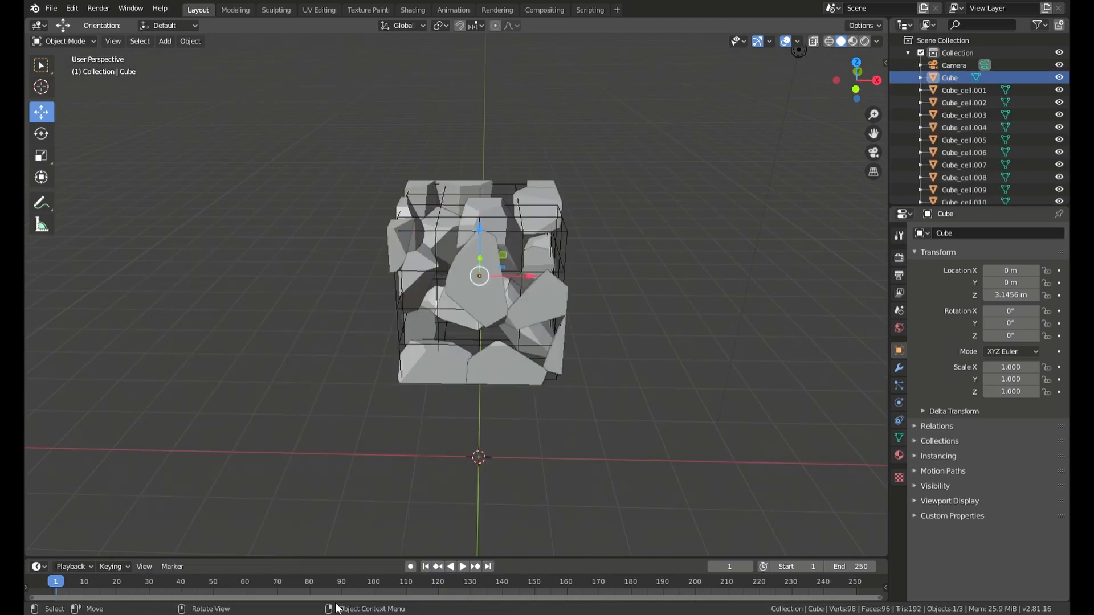
{"action": "left_click", "coordinate": [419, 408]}
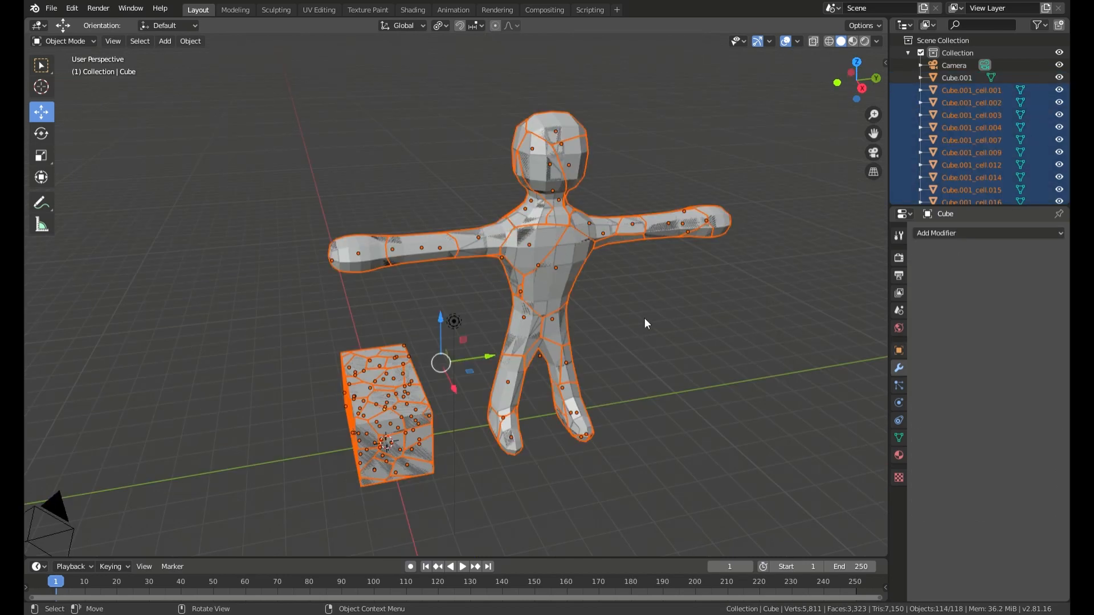
Step: Examine the individual fracture cells on the humanoid's torso and arm
{"action": "left_click", "coordinate": [644, 317]}
{"action": "middle_click_drag", "start_coordinate": [644, 317], "coordinate": [592, 305]}
{"action": "left_click", "coordinate": [545, 274]}
{"action": "left_click", "coordinate": [513, 256]}
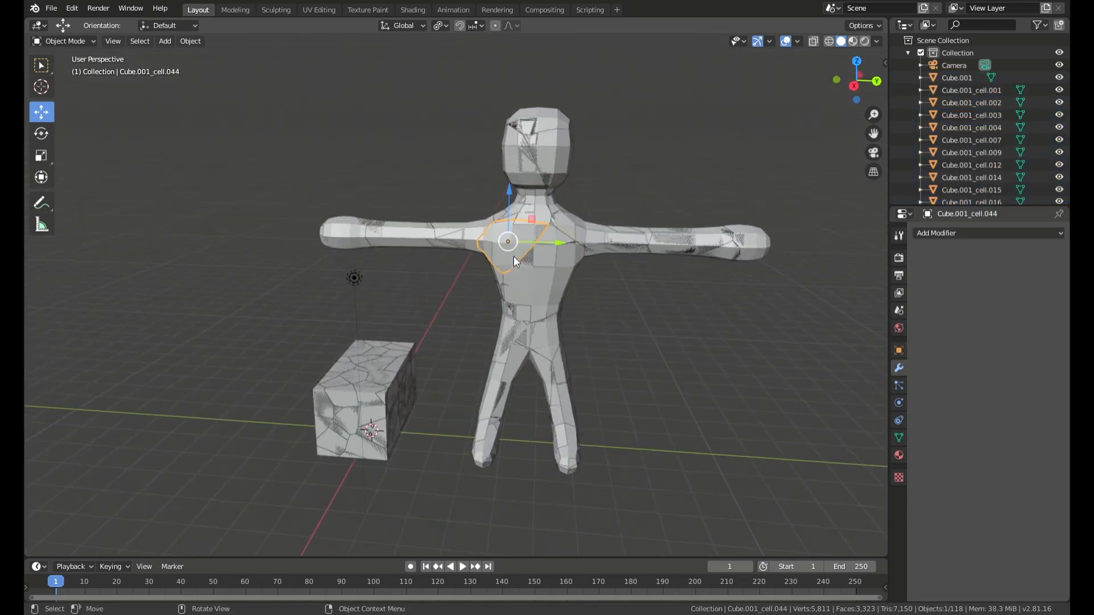
{"action": "left_click", "coordinate": [466, 228]}
{"action": "left_click", "coordinate": [525, 272]}
{"action": "left_click", "coordinate": [607, 315]}
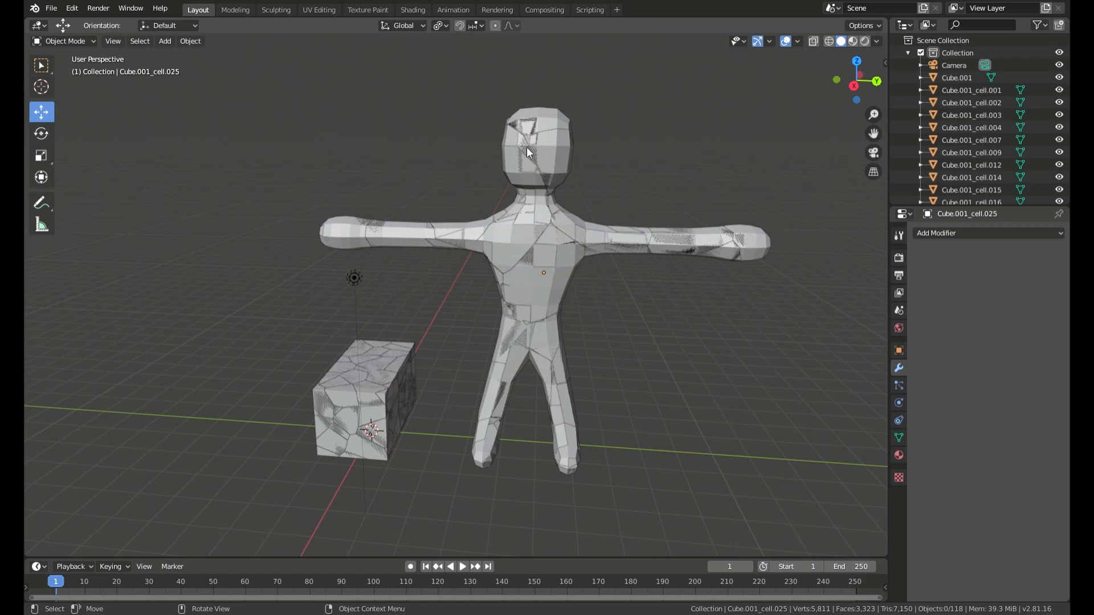
Step: Pull the unfractured original humanoid mesh away from its fracture cells and delete it
{"action": "left_click", "coordinate": [527, 149]}
{"action": "left_click_drag", "start_coordinate": [576, 148], "coordinate": [1020, 155]}
{"action": "middle_click_drag", "start_coordinate": [609, 285], "coordinate": [630, 314]}
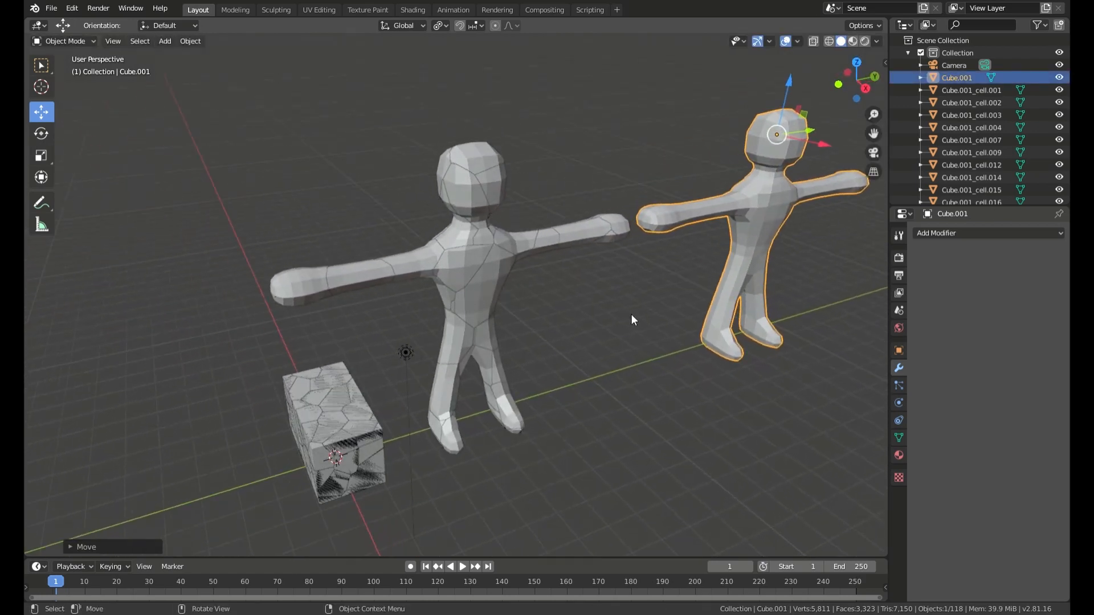
{"action": "key", "text": "x"}
{"action": "left_click", "coordinate": [688, 278]}
Step: Inspect the fractured box and the humanoid's torso cells up close and from several sides
{"action": "scroll", "coordinate": [421, 301], "scroll_direction": "up", "scroll_amount": 5}
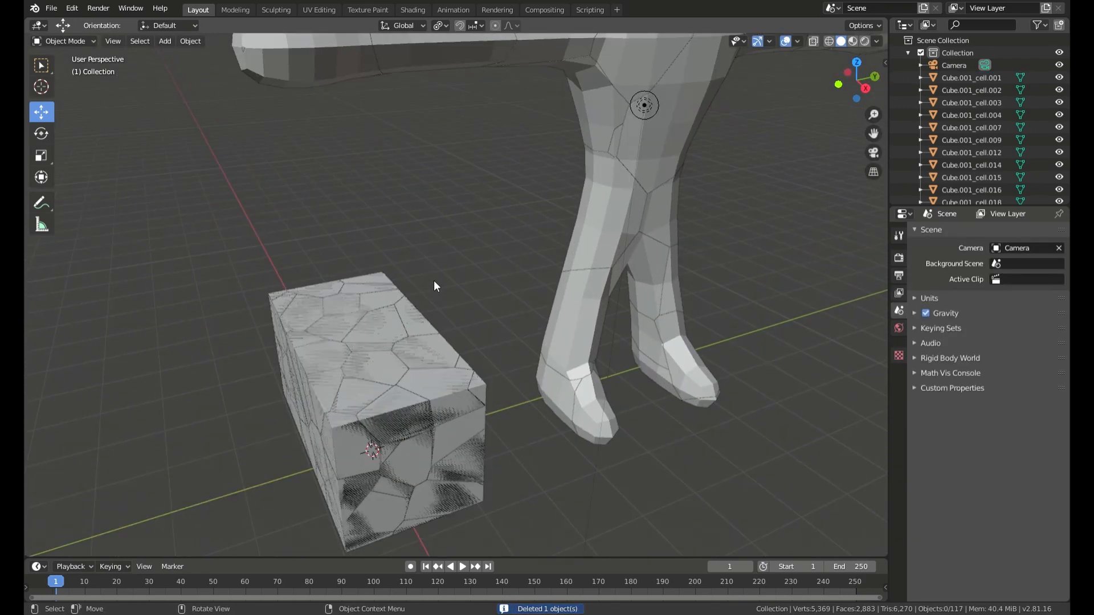
{"action": "left_click", "coordinate": [394, 388]}
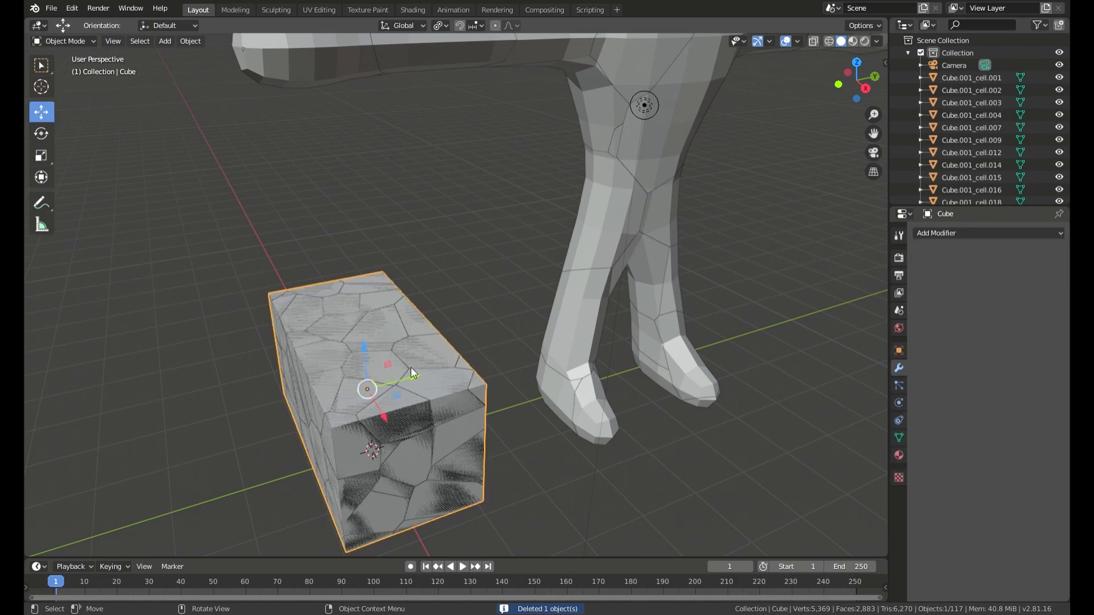
{"action": "scroll", "coordinate": [443, 319], "scroll_direction": "down", "scroll_amount": 2}
{"action": "scroll", "coordinate": [442, 320], "scroll_direction": "down", "scroll_amount": 3}
{"action": "middle_click_drag", "start_coordinate": [439, 326], "coordinate": [314, 257]}
{"action": "left_click", "coordinate": [586, 275]}
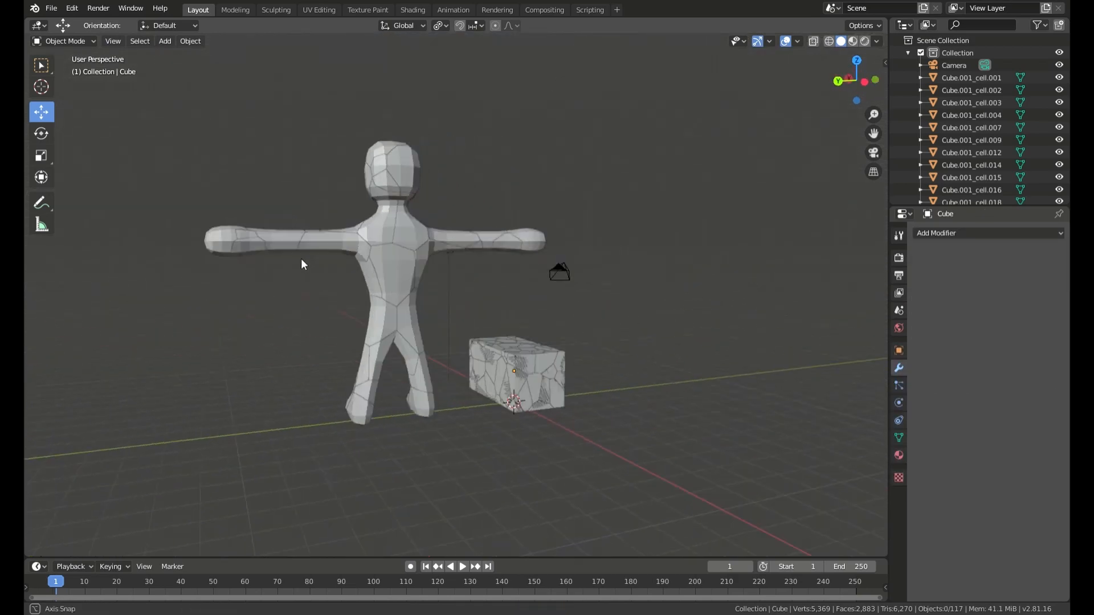
{"action": "scroll", "coordinate": [315, 271], "scroll_direction": "up", "scroll_amount": 6}
{"action": "middle_click_drag", "start_coordinate": [297, 402], "coordinate": [665, 278]}
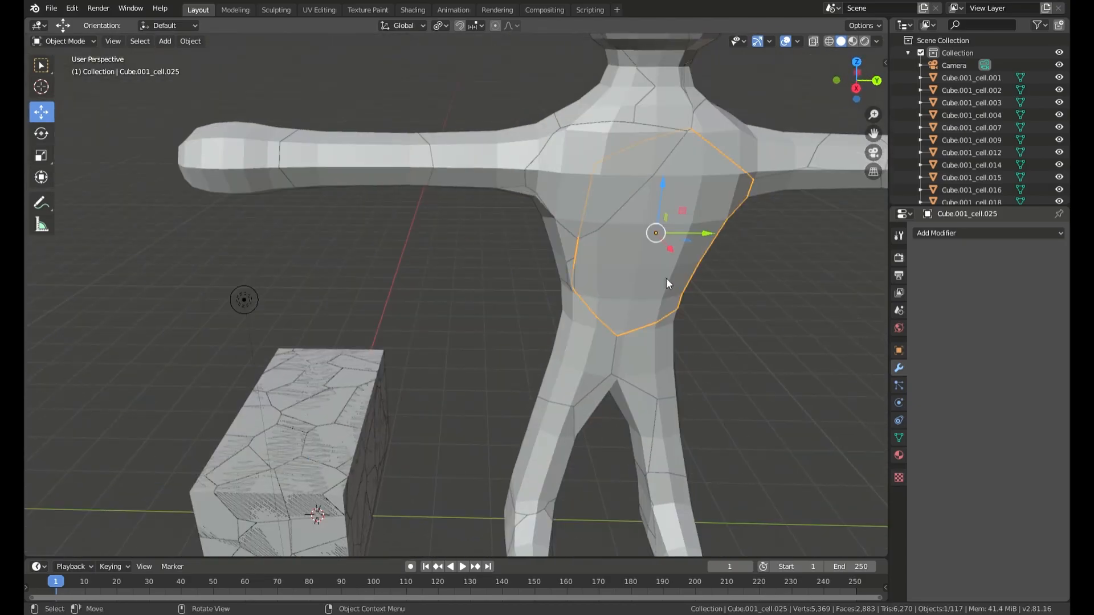
{"action": "scroll", "coordinate": [667, 285], "scroll_direction": "up", "scroll_amount": 2}
{"action": "left_click", "coordinate": [667, 294]}
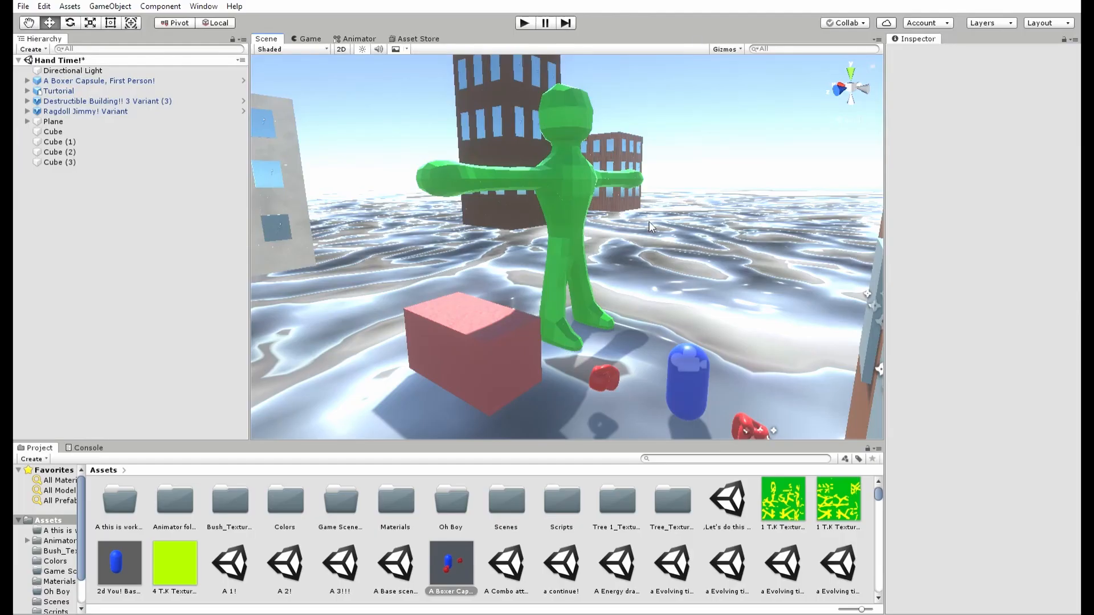
Step: Switch to Unity, expand the Turtorial model in the hierarchy and raise its child Cube to Y 4.66
{"action": "scroll", "coordinate": [620, 264], "scroll_direction": "down", "scroll_amount": 1}
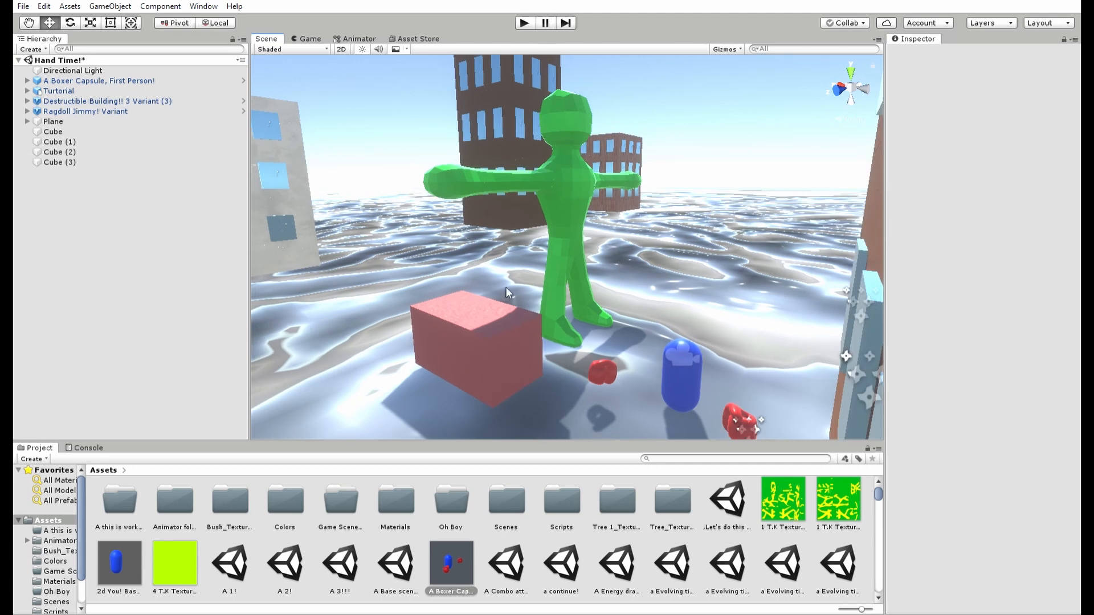
{"action": "right_click_drag", "start_coordinate": [529, 244], "coordinate": [565, 258]}
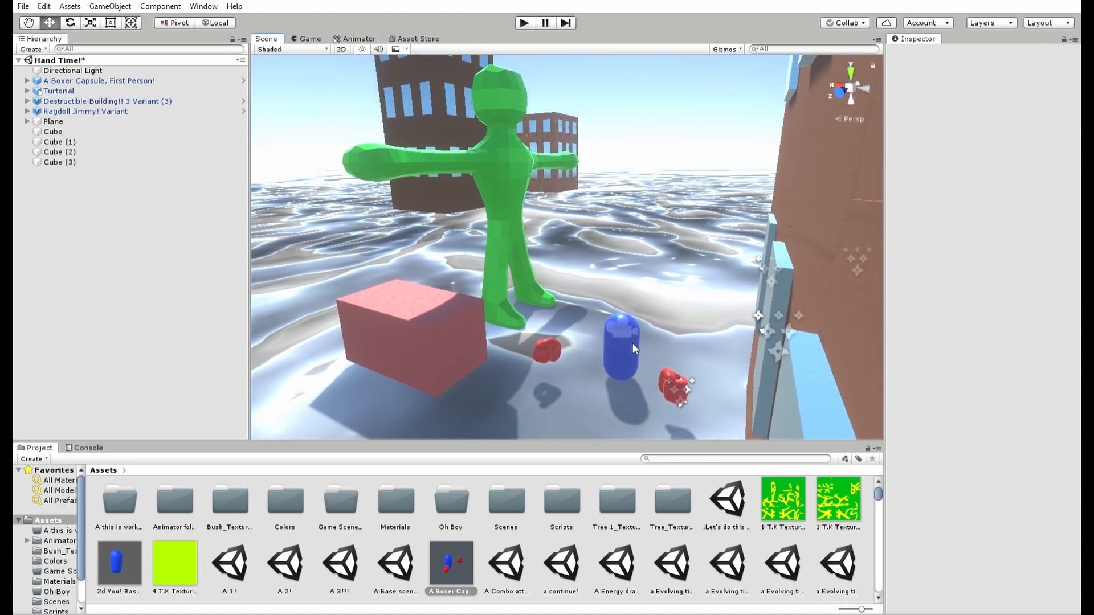
{"action": "key", "text": "a"}
{"action": "right_click_drag", "start_coordinate": [452, 262], "coordinate": [617, 278]}
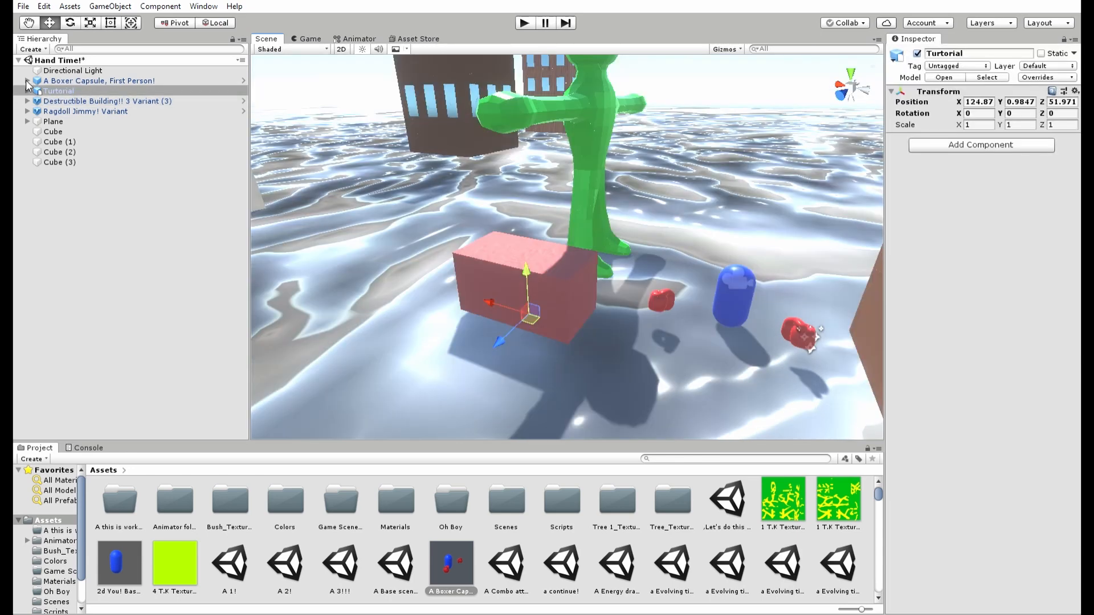
{"action": "left_click", "coordinate": [27, 91]}
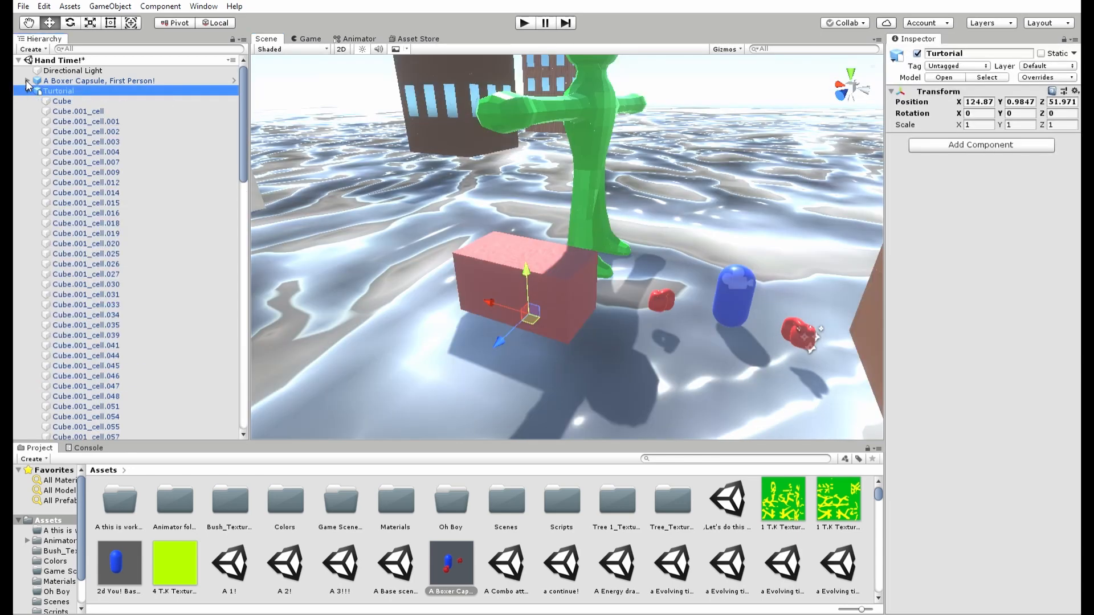
{"action": "key", "text": "Down"}
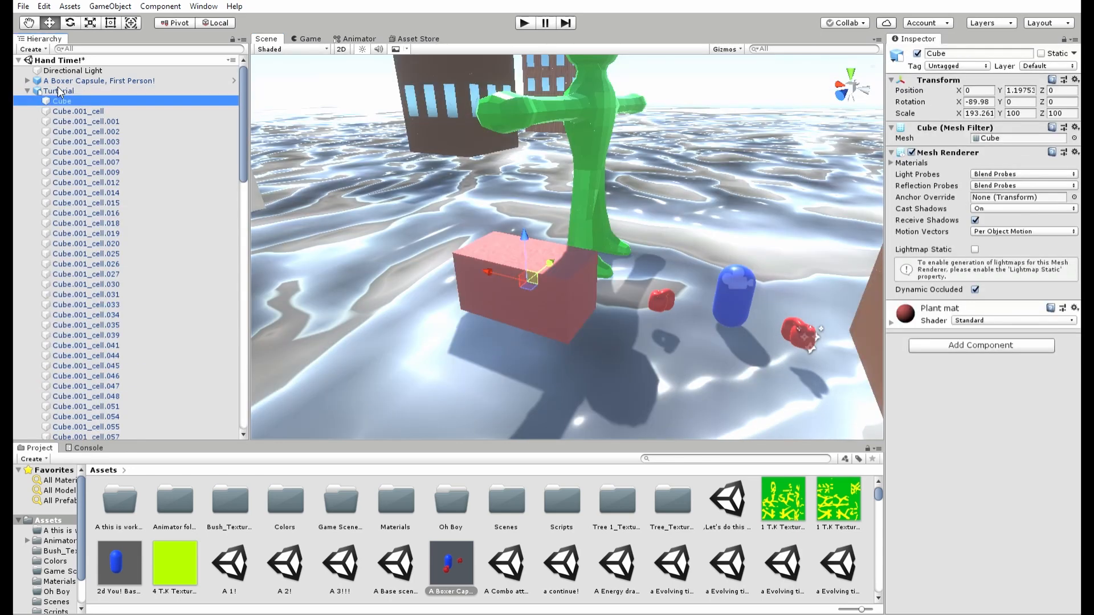
{"action": "left_click_drag", "start_coordinate": [525, 244], "coordinate": [544, 141]}
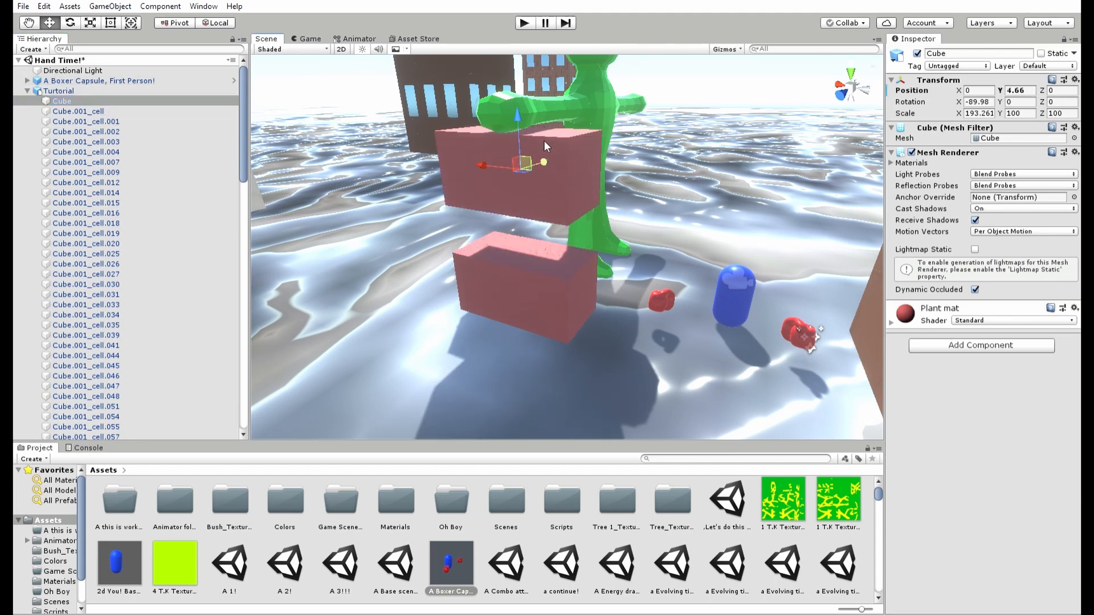
Step: Undo the Cube's move and select several Cube_cell pieces in the hierarchy to see which box fragments they are
{"action": "key", "text": "ctrl+z"}
{"action": "left_click_drag", "start_coordinate": [243, 106], "coordinate": [229, 261]}
{"action": "scroll", "coordinate": [229, 261], "scroll_direction": "up", "scroll_amount": 10}
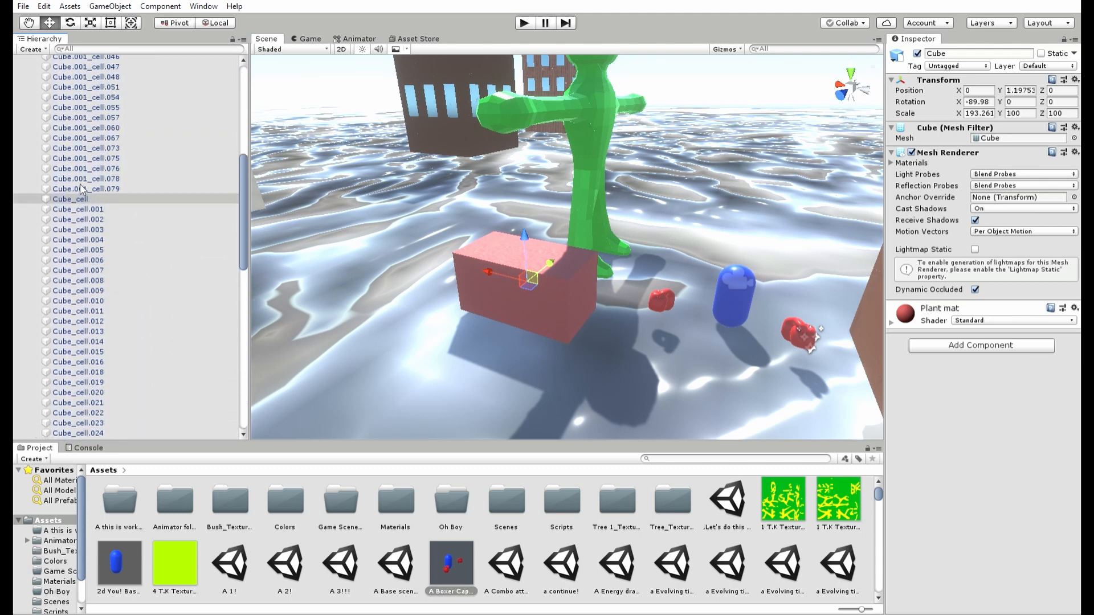
{"action": "left_click", "coordinate": [103, 199]}
{"action": "left_click", "coordinate": [118, 299]}
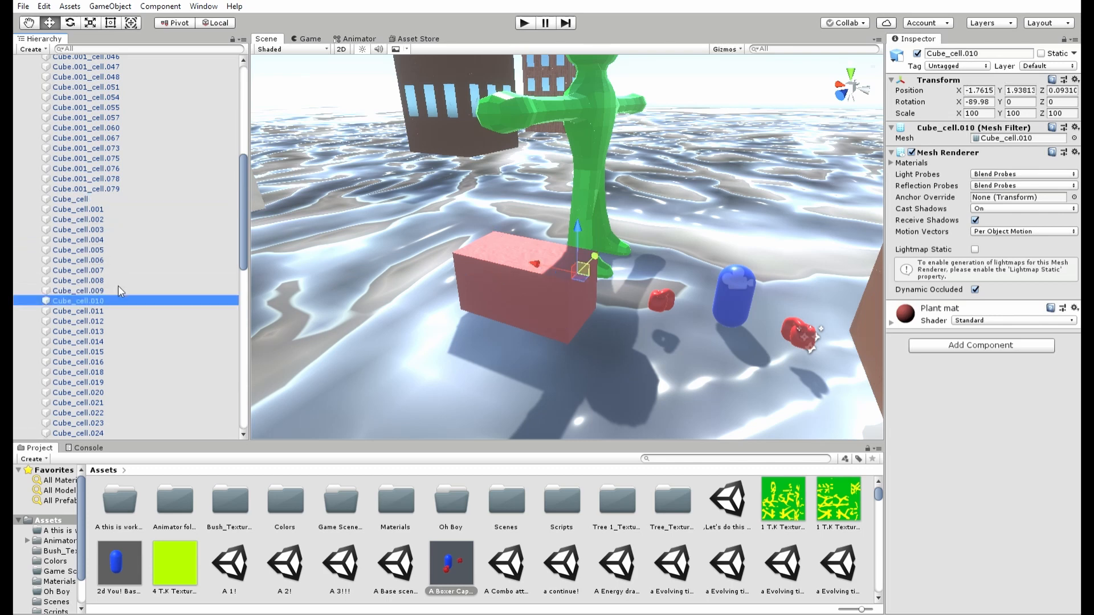
{"action": "key", "text": "Down"}
{"action": "key", "text": "Down"}
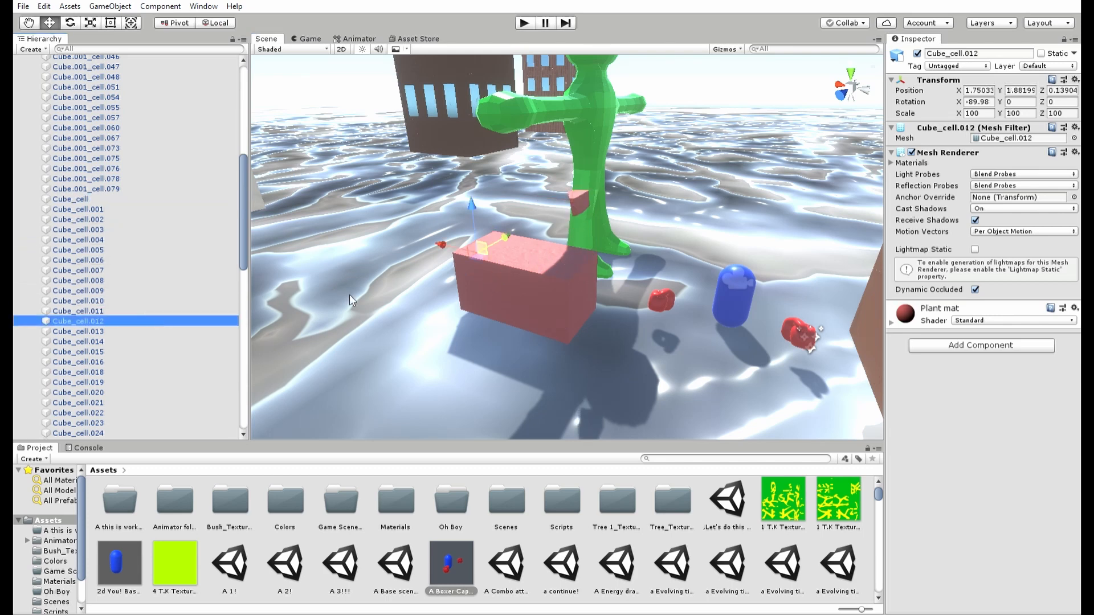
{"action": "left_click", "coordinate": [494, 304]}
Step: Unpack the Turtorial model prefab and parent Cube_cell.001 through Cube_cell.074 under Cube_cell
{"action": "left_click", "coordinate": [80, 199]}
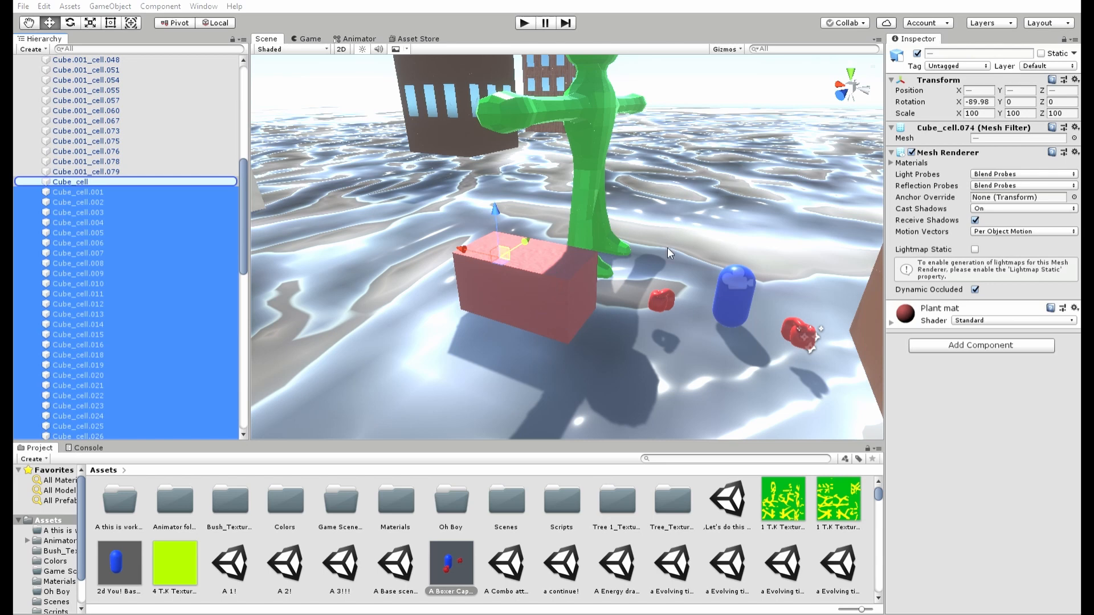
{"action": "scroll", "coordinate": [237, 230], "scroll_direction": "up", "scroll_amount": 10}
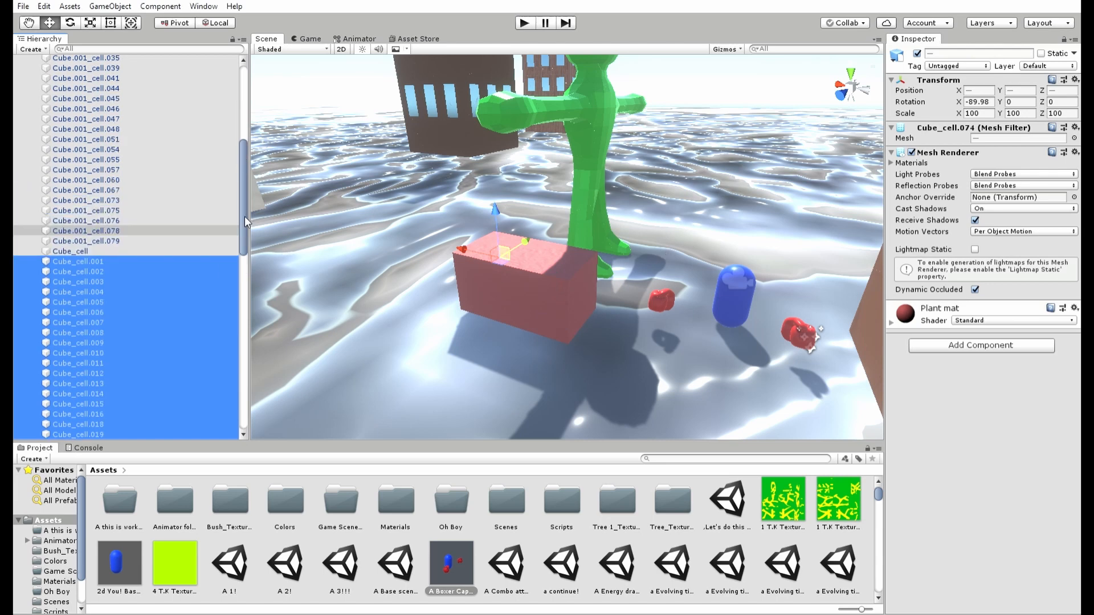
{"action": "left_click", "coordinate": [69, 91]}
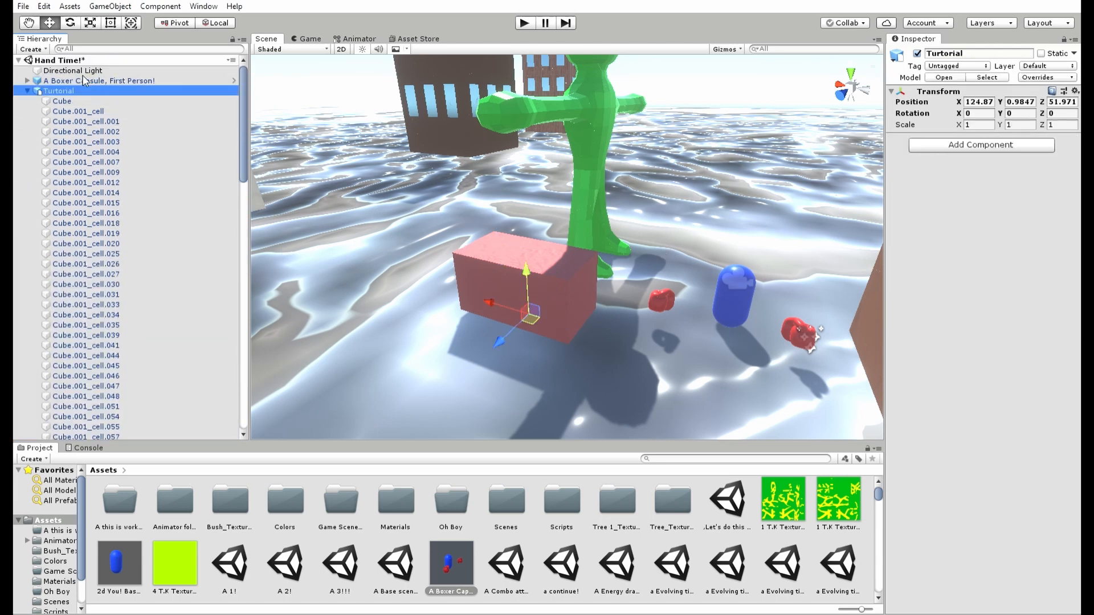
{"action": "left_click", "coordinate": [141, 191]}
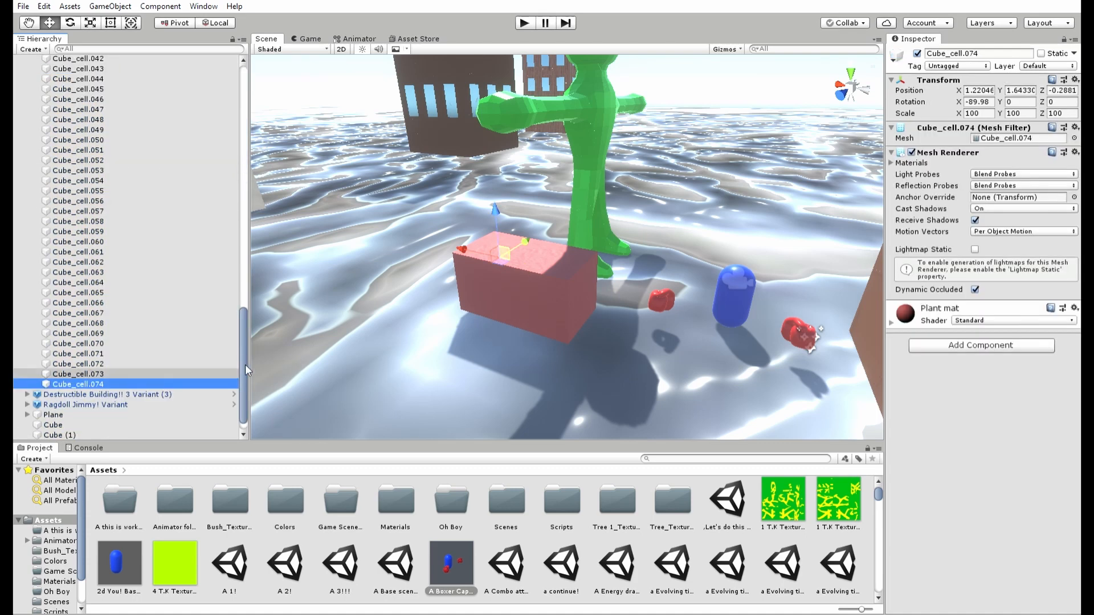
{"action": "left_click_drag", "start_coordinate": [245, 370], "coordinate": [238, 215]}
{"action": "left_click", "coordinate": [103, 187], "text": "shift"}
{"action": "left_click_drag", "start_coordinate": [102, 184], "coordinate": [73, 169]}
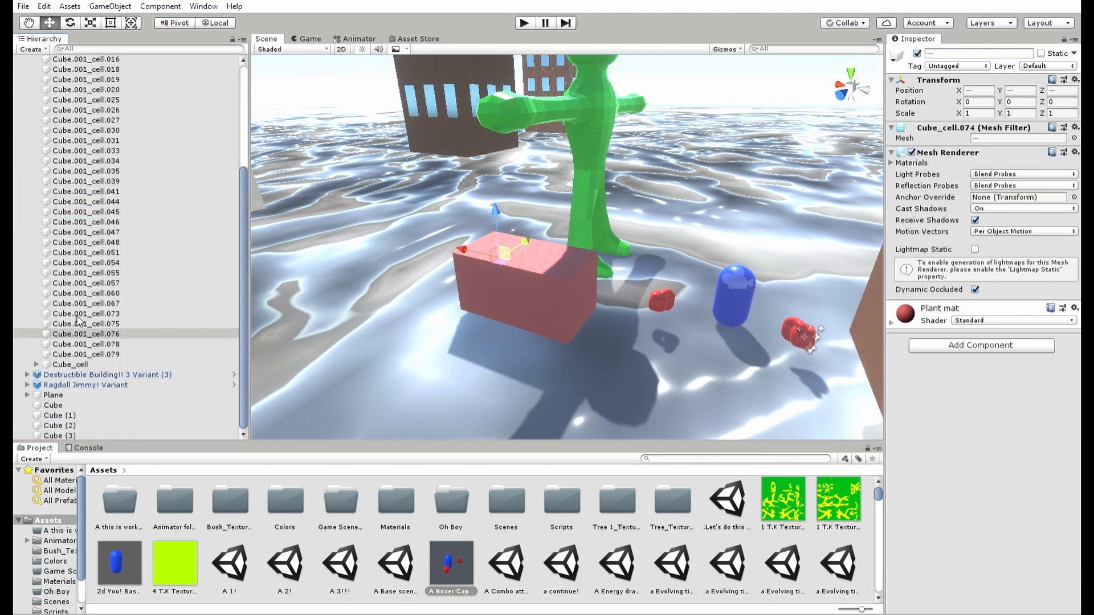
Step: Rename the parent Cube_cell object as Brick
{"action": "left_click", "coordinate": [71, 364]}
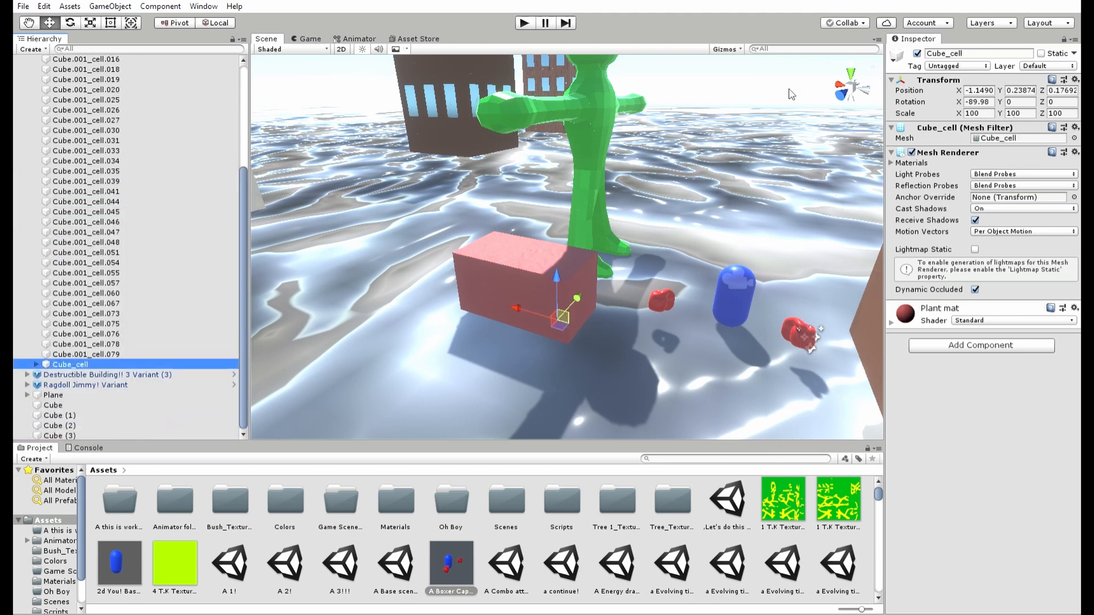
{"action": "left_click", "coordinate": [971, 52]}
{"action": "type", "text": "Brick"}
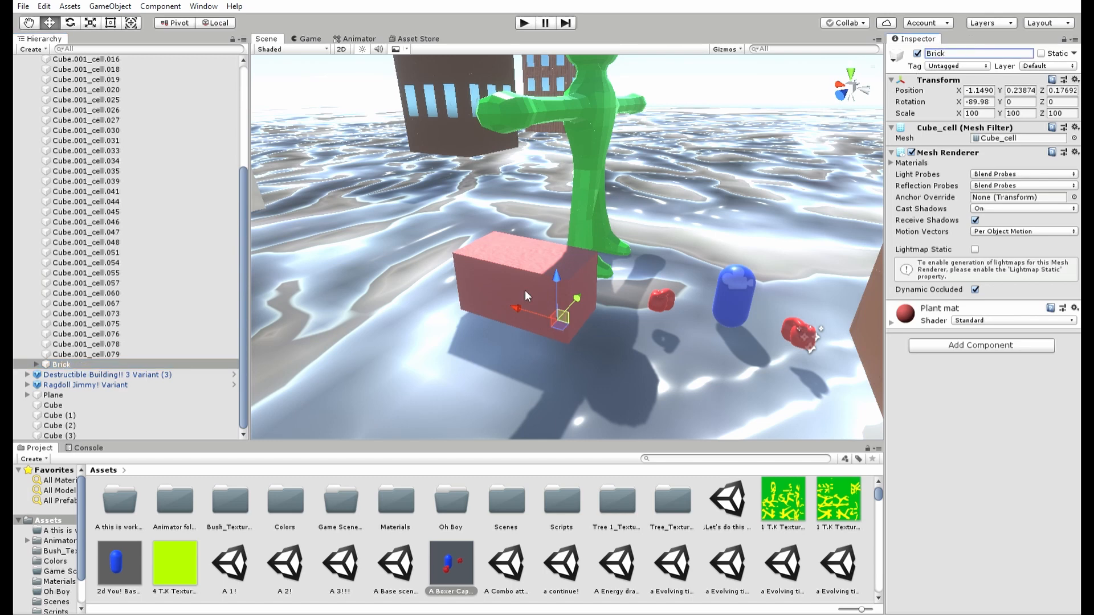
Step: Create an empty child object under Brick and name it Pivot
{"action": "left_click", "coordinate": [73, 363]}
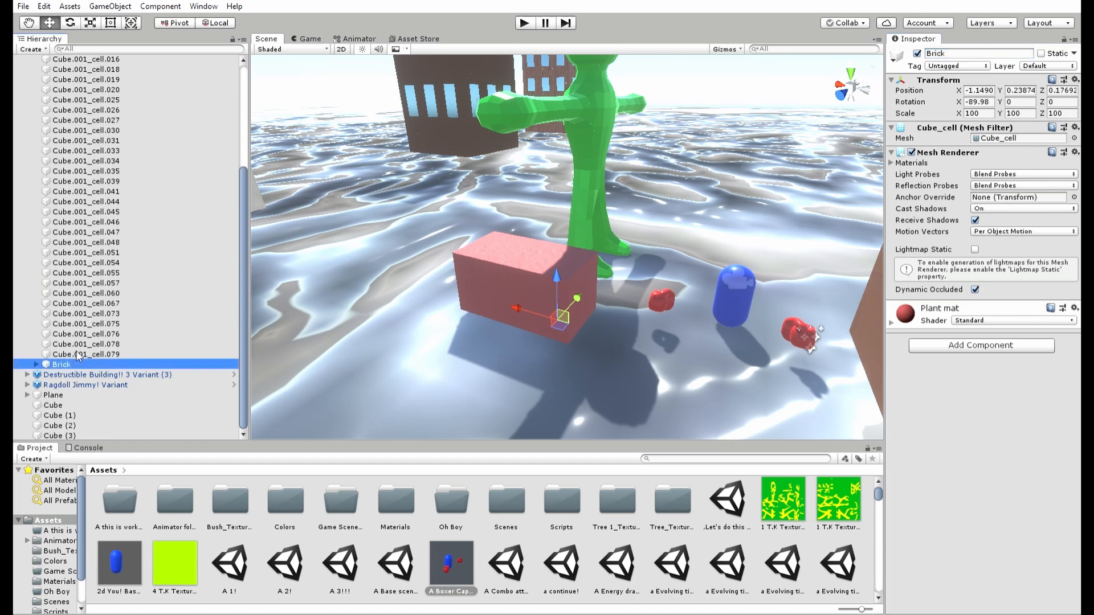
{"action": "key", "text": "alt+shift+n"}
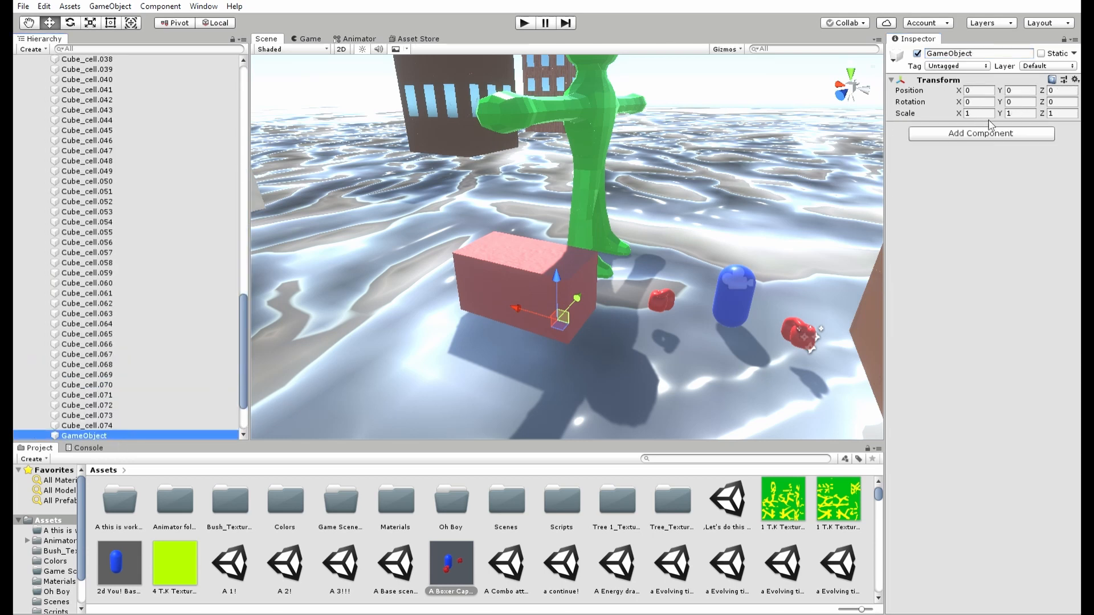
{"action": "left_click", "coordinate": [955, 45]}
{"action": "type", "text": "Pivot"}
{"action": "key", "text": "Return"}
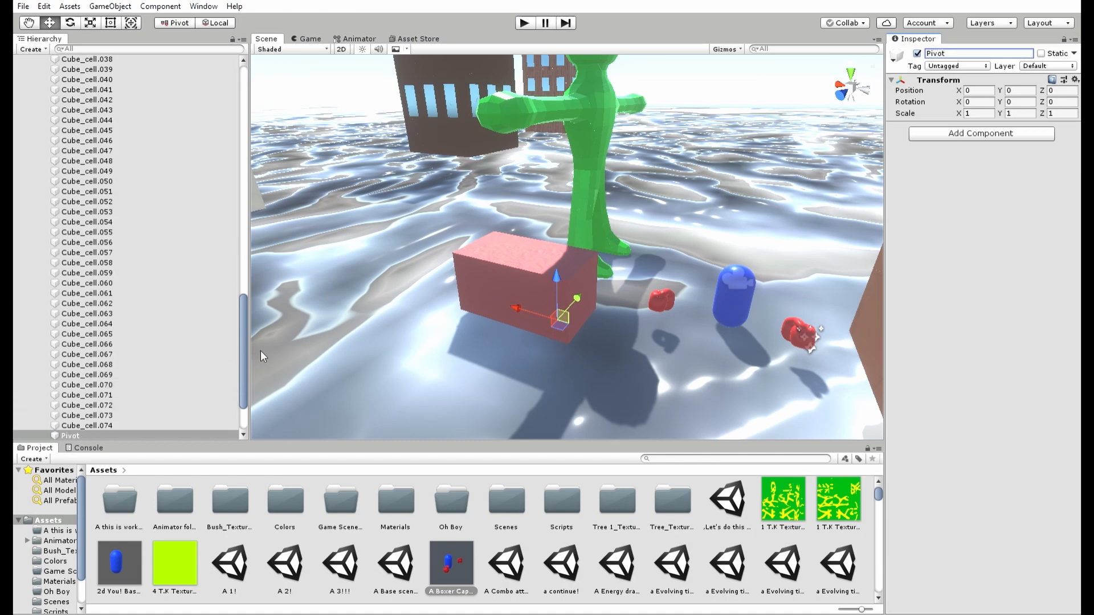
Step: Move the Pivot to about the centre of the brick, at X 0.0108 and Z 0.0073
{"action": "right_click_drag", "start_coordinate": [443, 304], "coordinate": [683, 277]}
{"action": "middle_click_drag", "start_coordinate": [683, 277], "coordinate": [662, 288]}
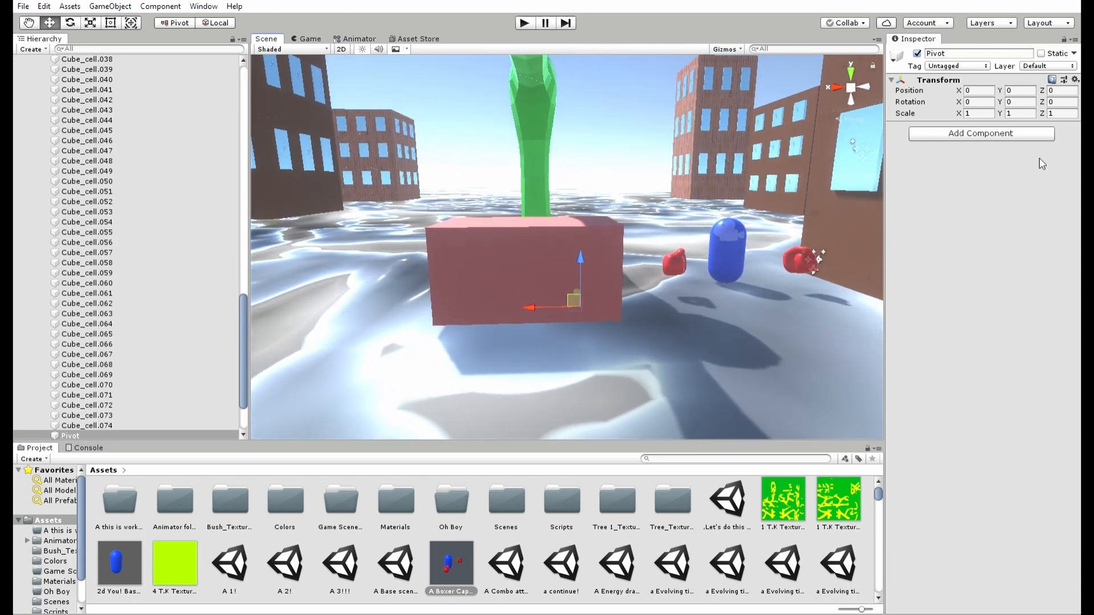
{"action": "right_click_drag", "start_coordinate": [561, 284], "coordinate": [562, 264]}
{"action": "middle_click_drag", "start_coordinate": [562, 264], "coordinate": [568, 198]}
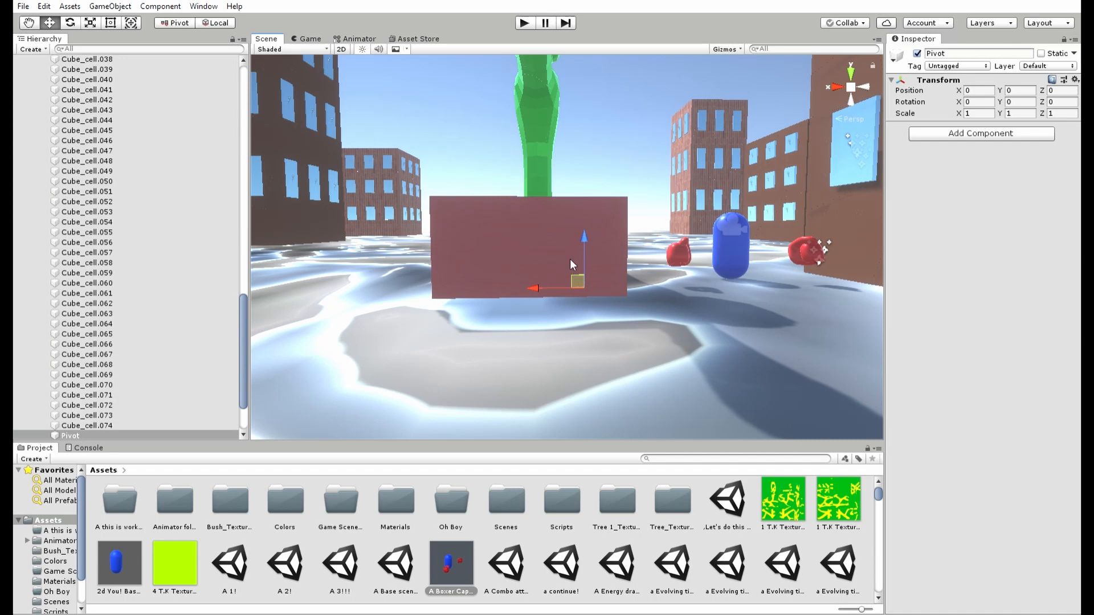
{"action": "left_click_drag", "start_coordinate": [569, 262], "coordinate": [521, 223]}
{"action": "right_click_drag", "start_coordinate": [522, 222], "coordinate": [552, 234]}
{"action": "middle_click_drag", "start_coordinate": [552, 234], "coordinate": [537, 296]}
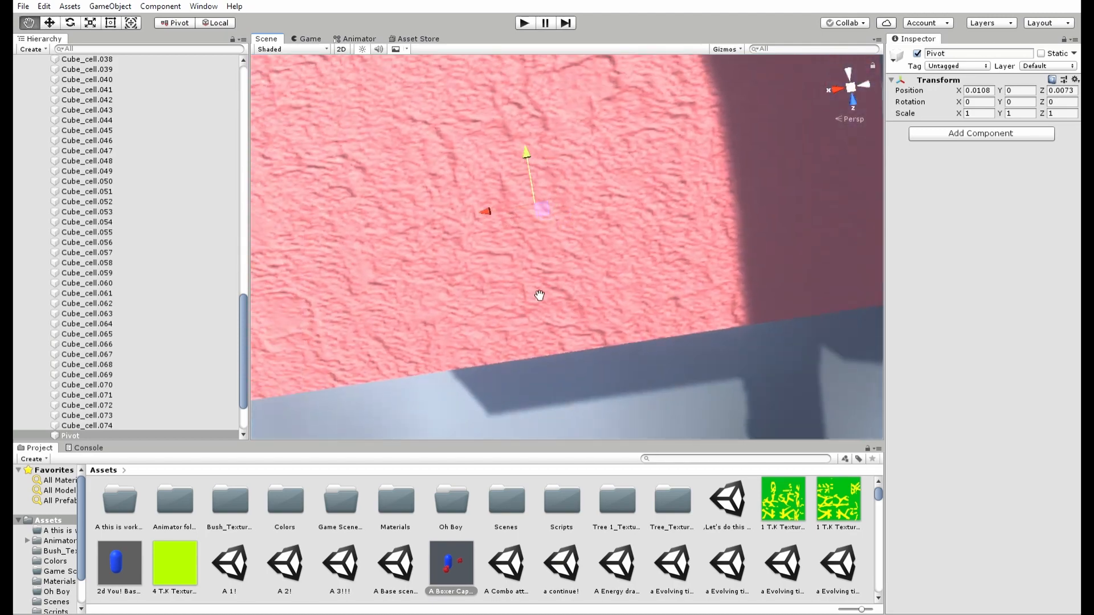
{"action": "scroll", "coordinate": [525, 300], "scroll_direction": "down", "scroll_amount": 7}
{"action": "right_click_drag", "start_coordinate": [540, 220], "coordinate": [528, 66]}
{"action": "scroll", "coordinate": [526, 206], "scroll_direction": "down", "scroll_amount": 6}
{"action": "middle_click_drag", "start_coordinate": [547, 393], "coordinate": [510, 246]}
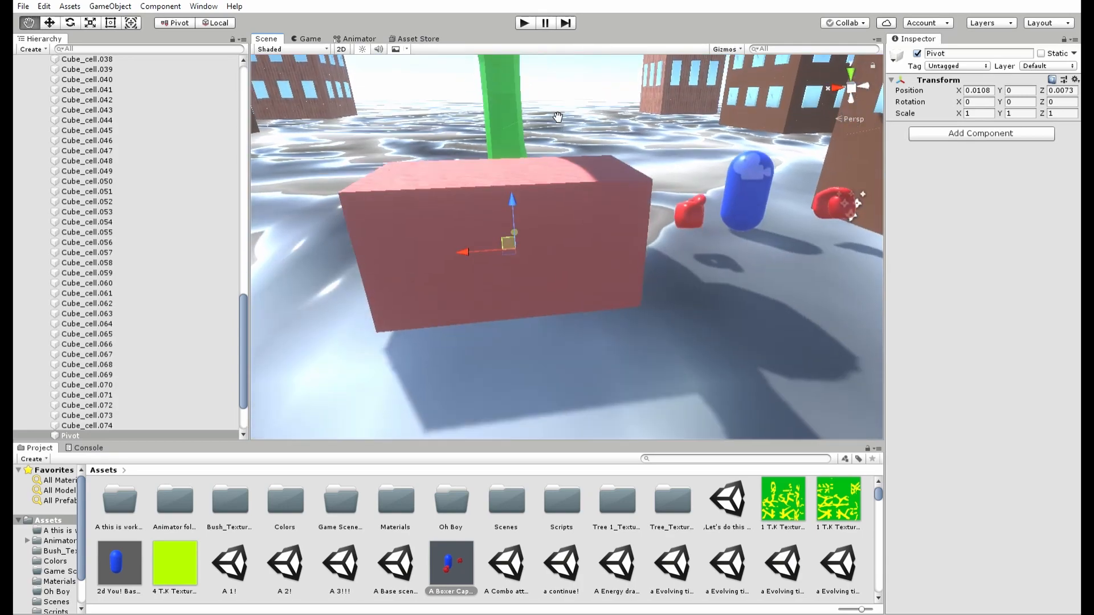
{"action": "right_click_drag", "start_coordinate": [561, 248], "coordinate": [547, 214]}
{"action": "middle_click_drag", "start_coordinate": [547, 214], "coordinate": [498, 205]}
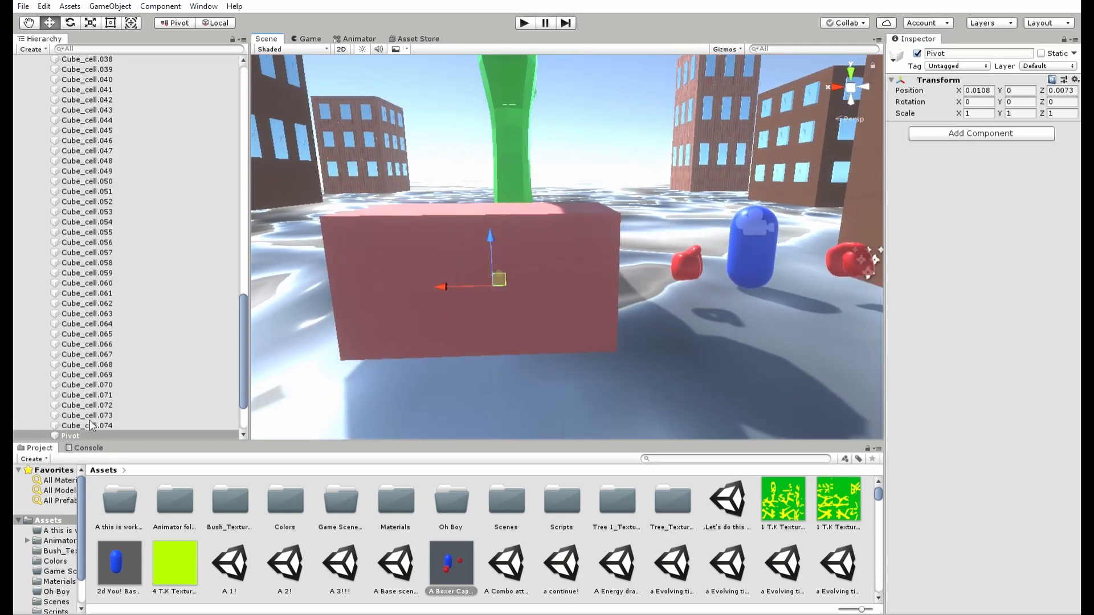
Step: Move Pivot out of Brick and Brick out of Turtorial, placing both at the scene's root level
{"action": "scroll", "coordinate": [100, 389], "scroll_direction": "down", "scroll_amount": 2}
{"action": "left_click_drag", "start_coordinate": [74, 360], "coordinate": [77, 390]}
{"action": "left_click_drag", "start_coordinate": [246, 357], "coordinate": [241, 206]}
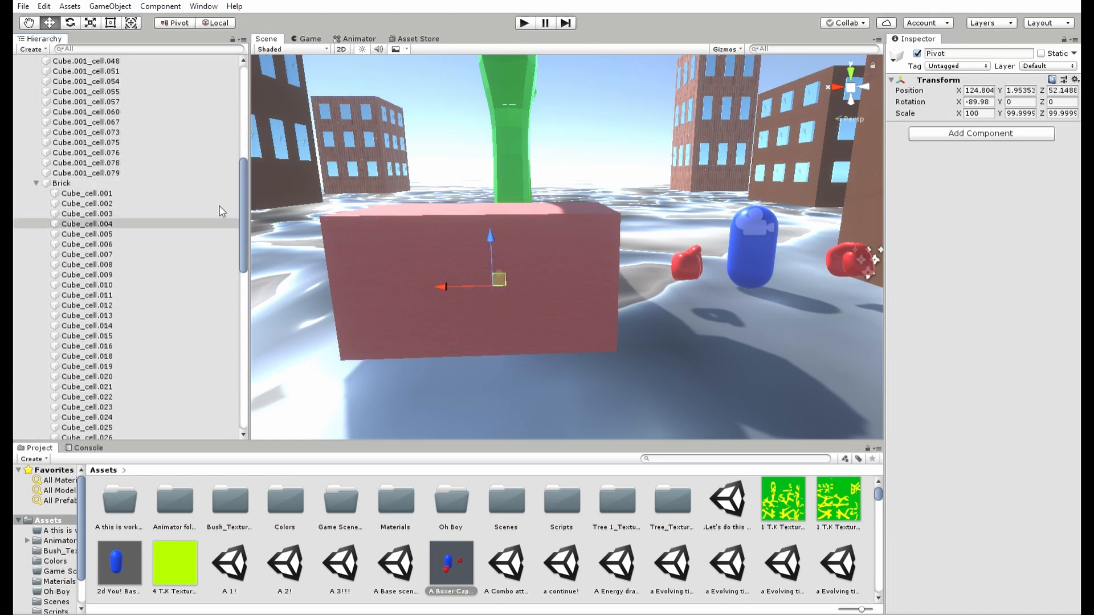
{"action": "left_click", "coordinate": [35, 179]}
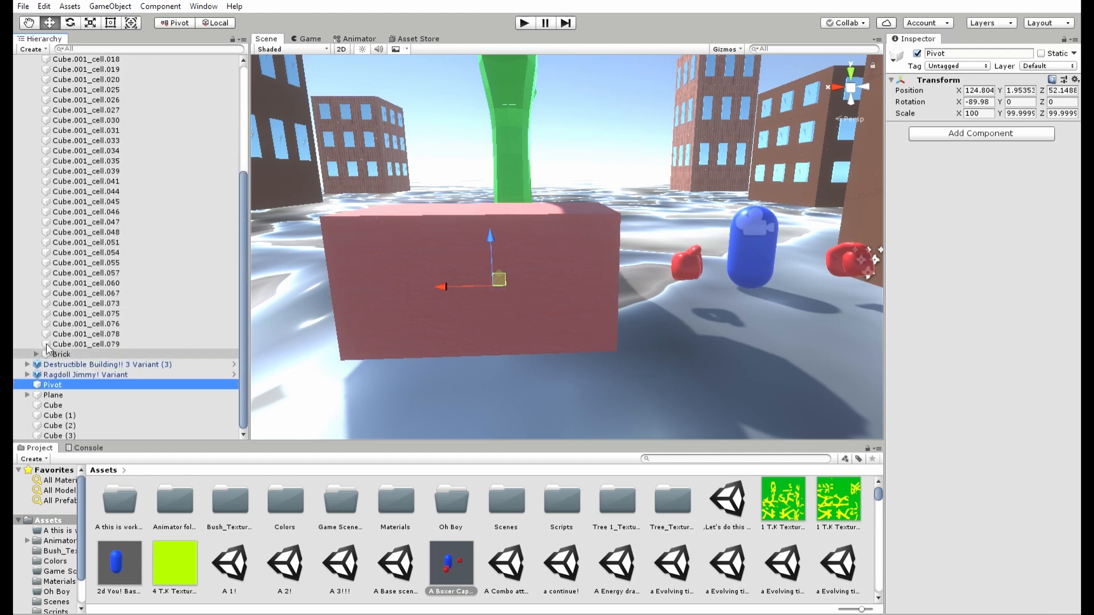
{"action": "left_click_drag", "start_coordinate": [66, 351], "coordinate": [67, 392]}
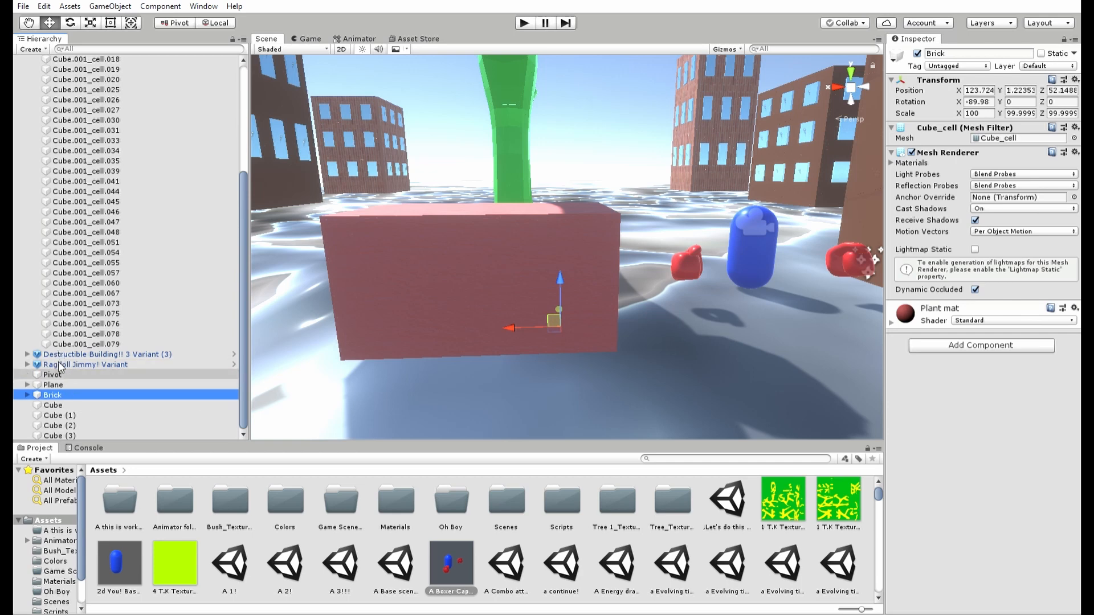
Step: Save the brick as a prefab asset named Destroyed brick and open it for editing
{"action": "left_click", "coordinate": [59, 374]}
{"action": "left_click_drag", "start_coordinate": [57, 395], "coordinate": [536, 530]}
{"action": "key", "text": "Left"}
{"action": "key", "text": "Left"}
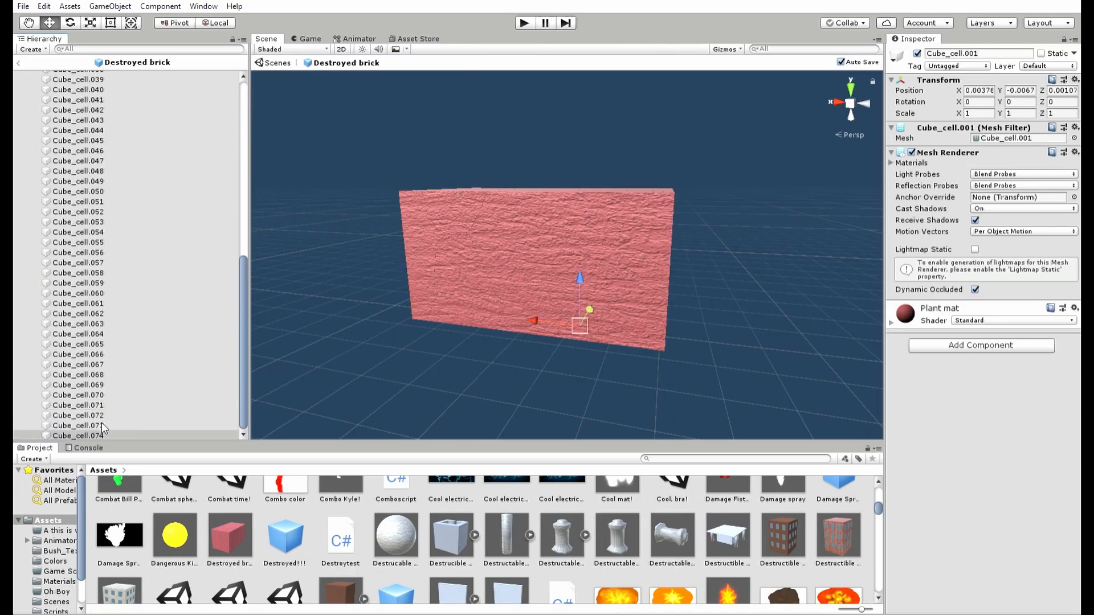
Step: Add a Rigidbody and a convex Mesh Collider to Cube_cell.001 through Cube_cell.074 in the prefab
{"action": "left_click", "coordinate": [101, 422], "text": "shift"}
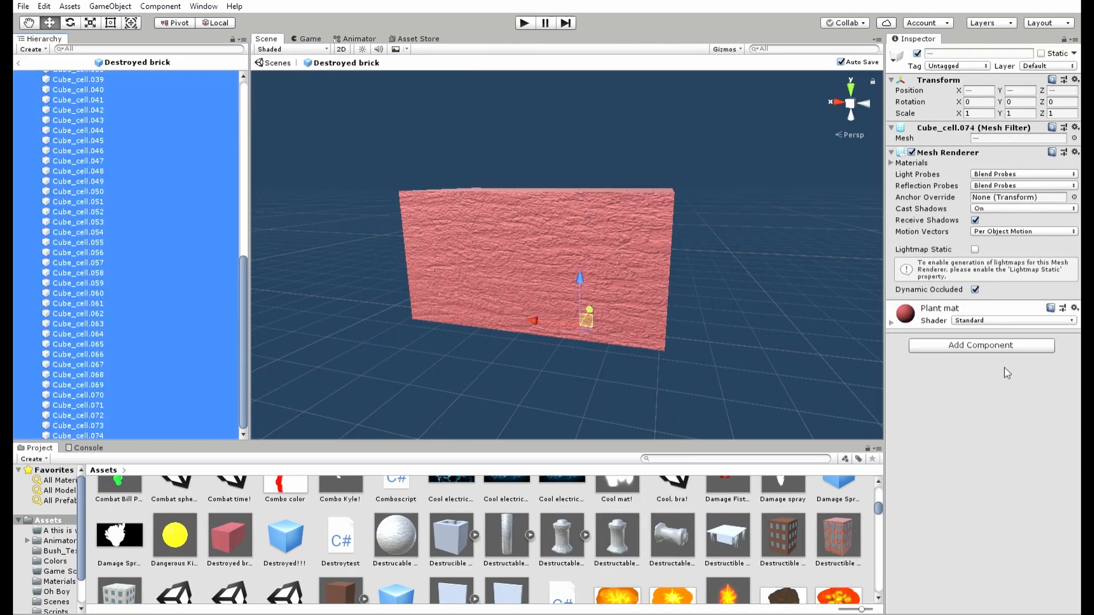
{"action": "left_click", "coordinate": [973, 345]}
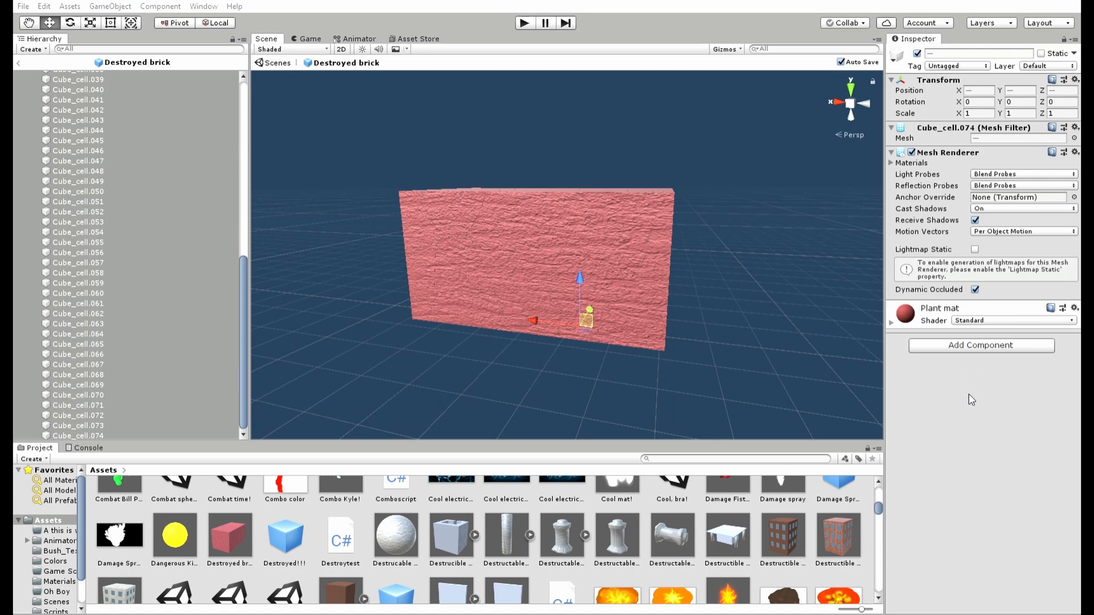
{"action": "left_click", "coordinate": [945, 398]}
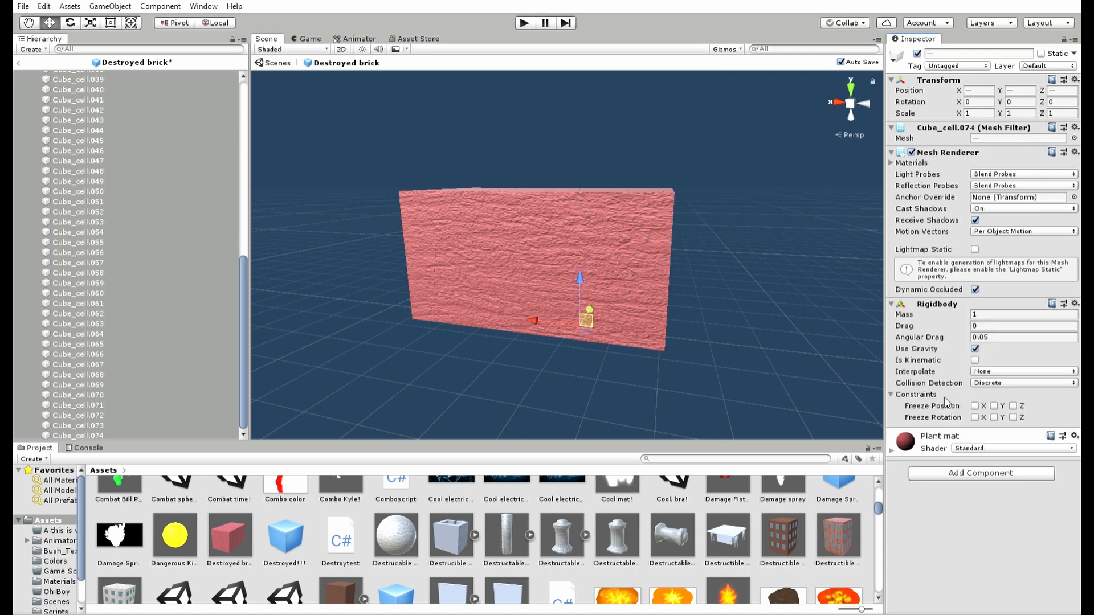
{"action": "left_click", "coordinate": [980, 474]}
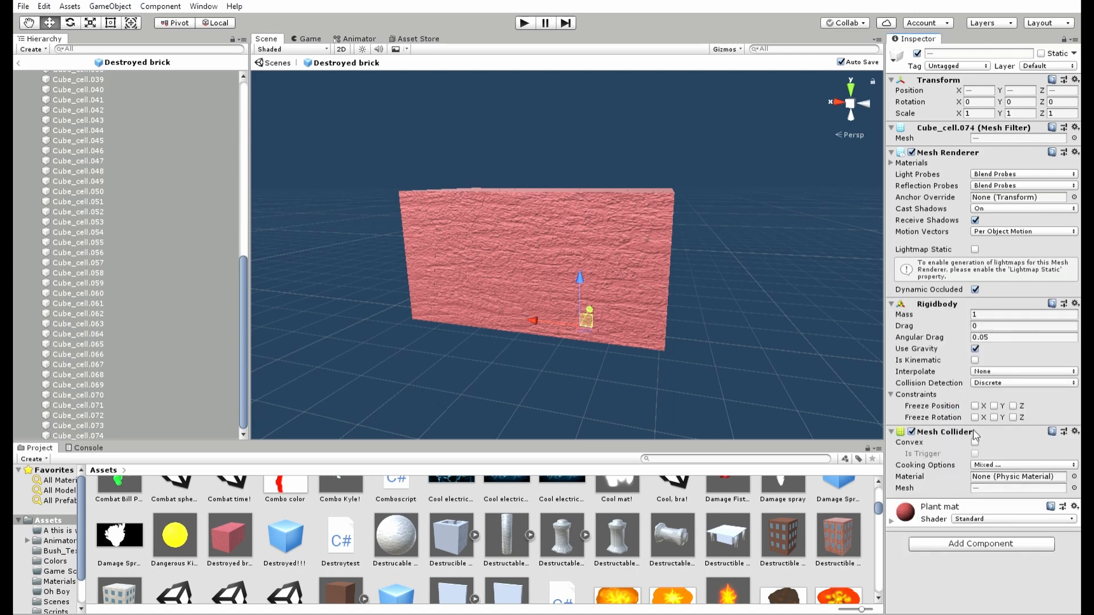
{"action": "left_click", "coordinate": [974, 442]}
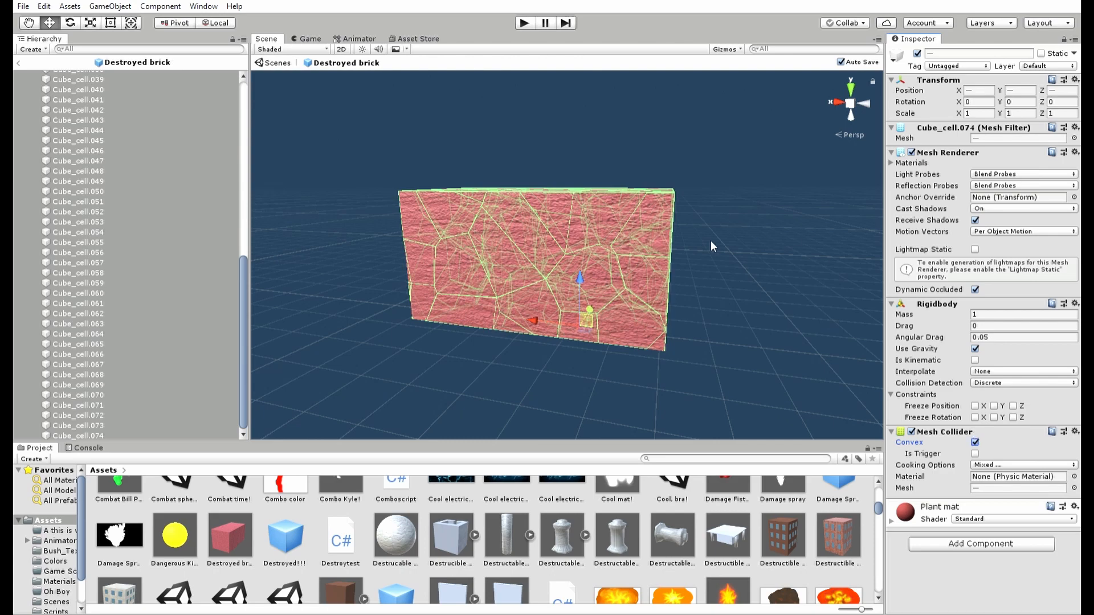
Step: Search the project assets for "enemytr" and select the first matching script
{"action": "type", "text": "enemytr"}
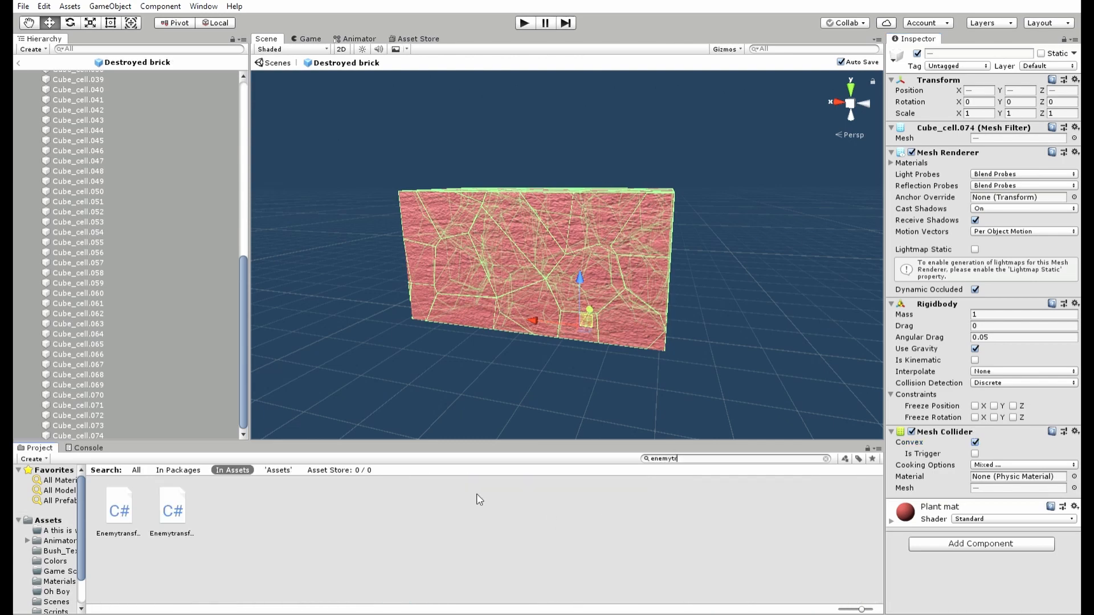
{"action": "left_click", "coordinate": [122, 502]}
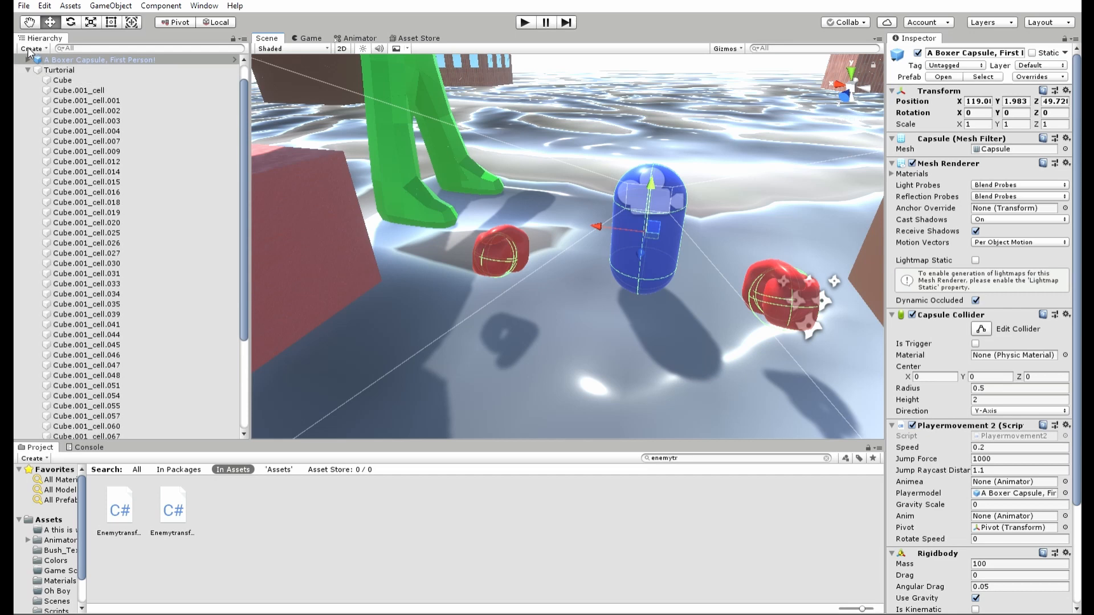
Step: Expand A Boxer Capsule, First Person! to its Main Camera, select Brick breaker! Fist, and try moving it before undoing the move
{"action": "left_click", "coordinate": [49, 60]}
{"action": "left_click", "coordinate": [77, 69]}
{"action": "left_click", "coordinate": [36, 70]}
{"action": "left_click", "coordinate": [94, 80]}
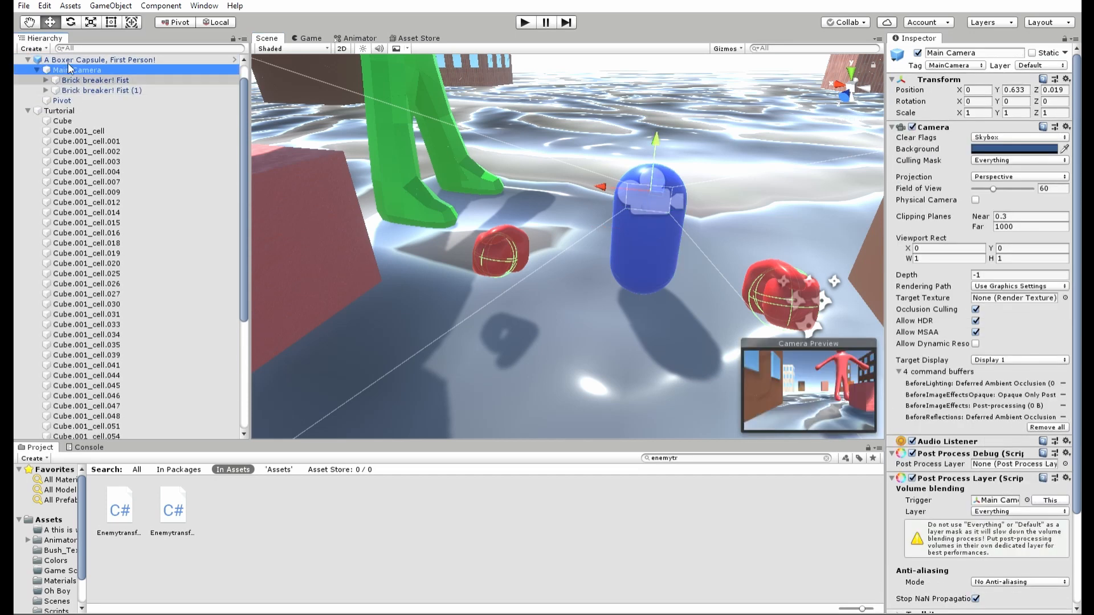
{"action": "left_click_drag", "start_coordinate": [512, 295], "coordinate": [504, 251]}
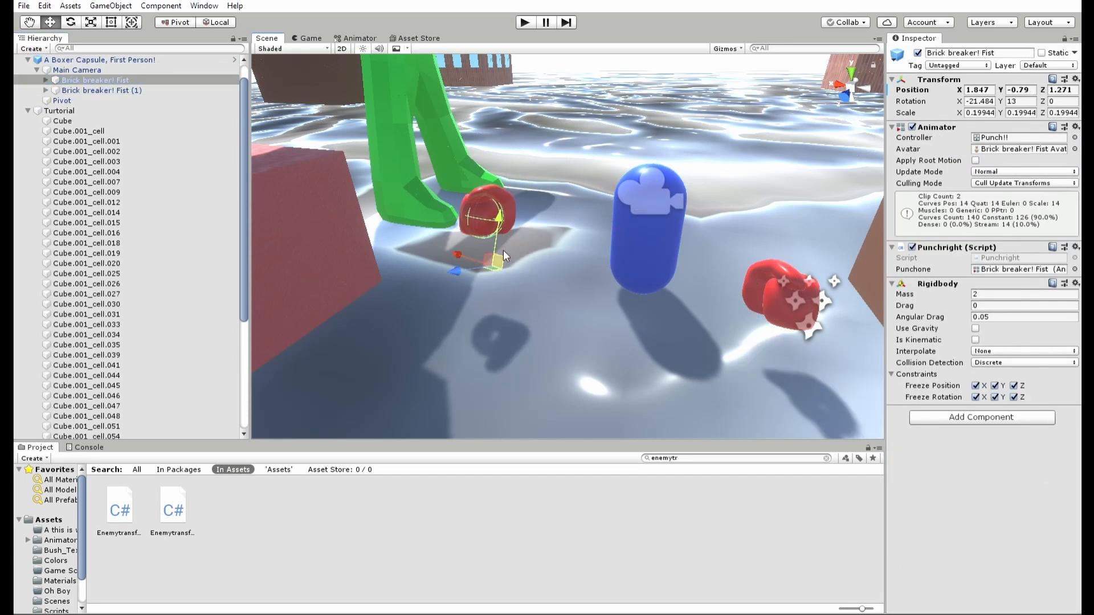
{"action": "key", "text": "ctrl+z"}
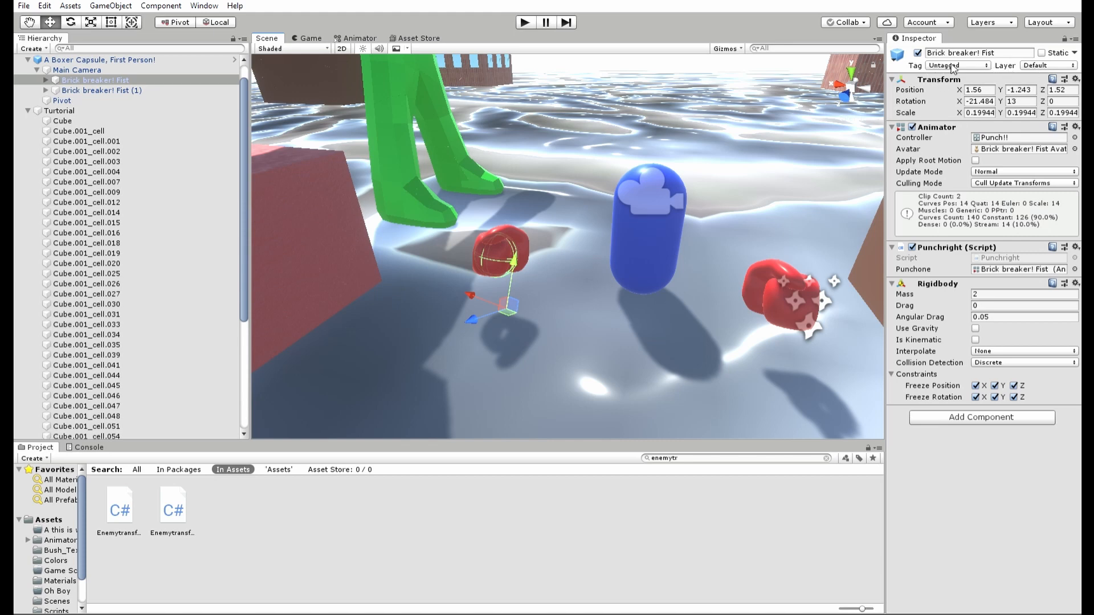
Step: Expand the Brick breaker! Fist's Armature down through Bone and Bone.001 and select its Attack sphere to inspect its components
{"action": "left_click", "coordinate": [45, 80]}
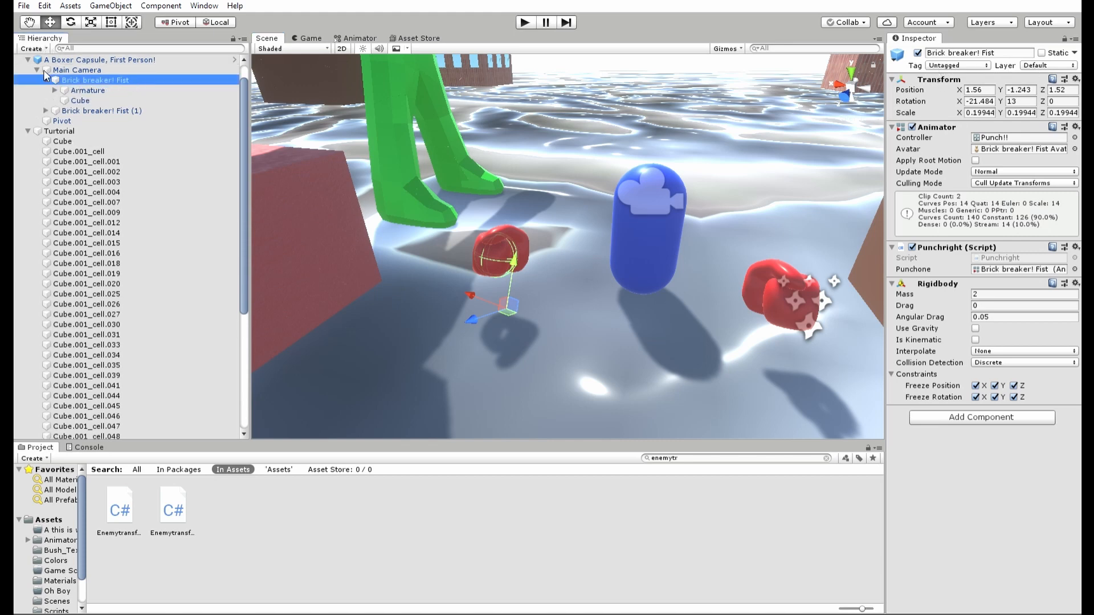
{"action": "left_click", "coordinate": [54, 90]}
{"action": "left_click", "coordinate": [64, 100]}
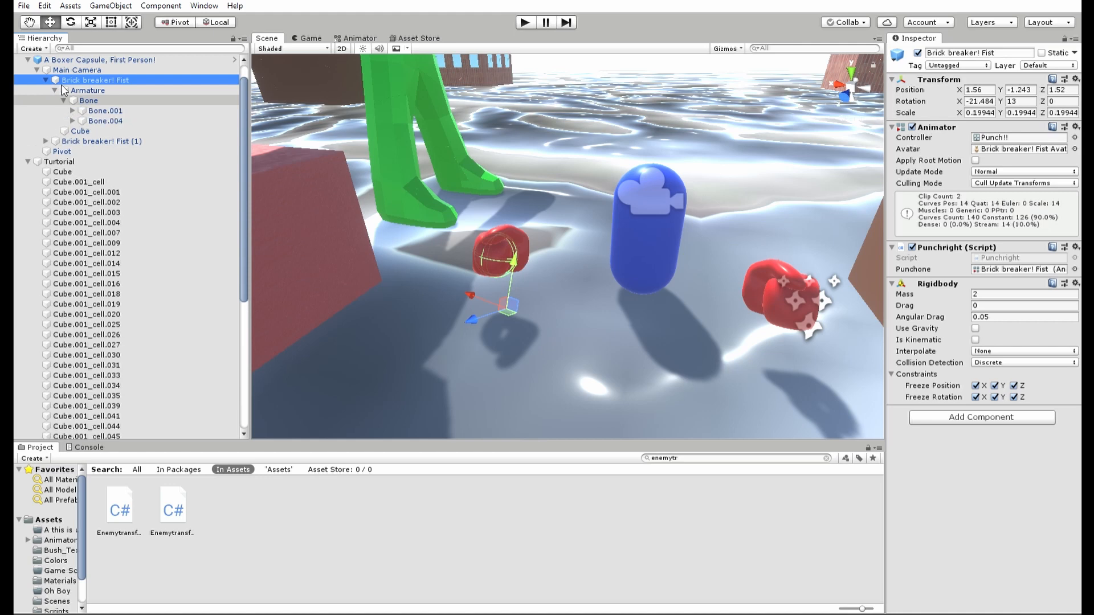
{"action": "left_click", "coordinate": [73, 111]}
{"action": "left_click", "coordinate": [120, 131]}
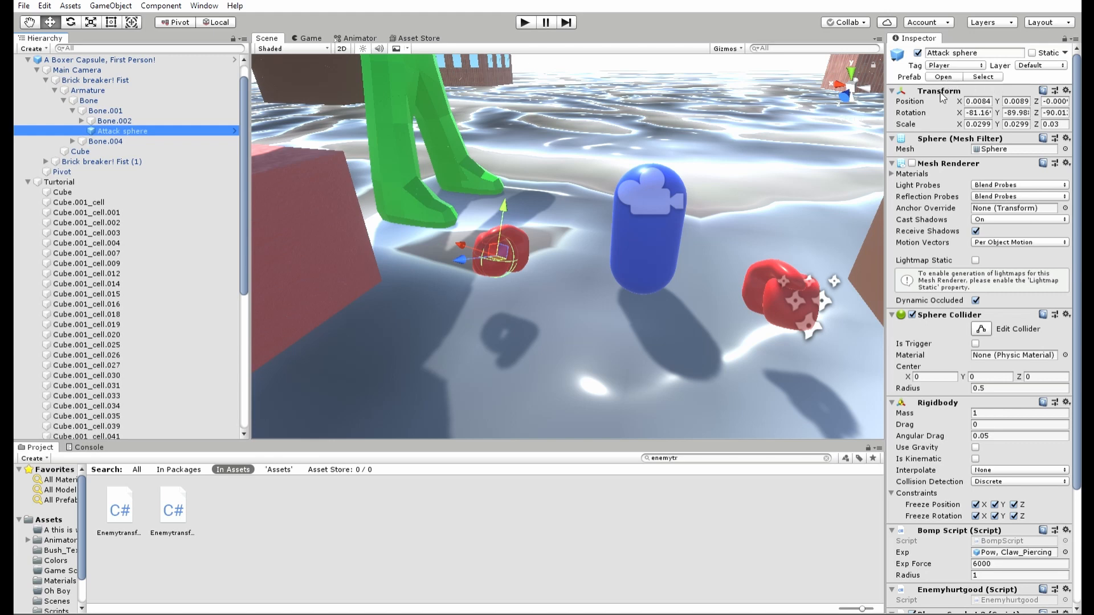
Step: Collapse A Boxer Capsule, First Person!, search the project assets for "dest", and open the Destroyed brick prefab
{"action": "left_click", "coordinate": [28, 59]}
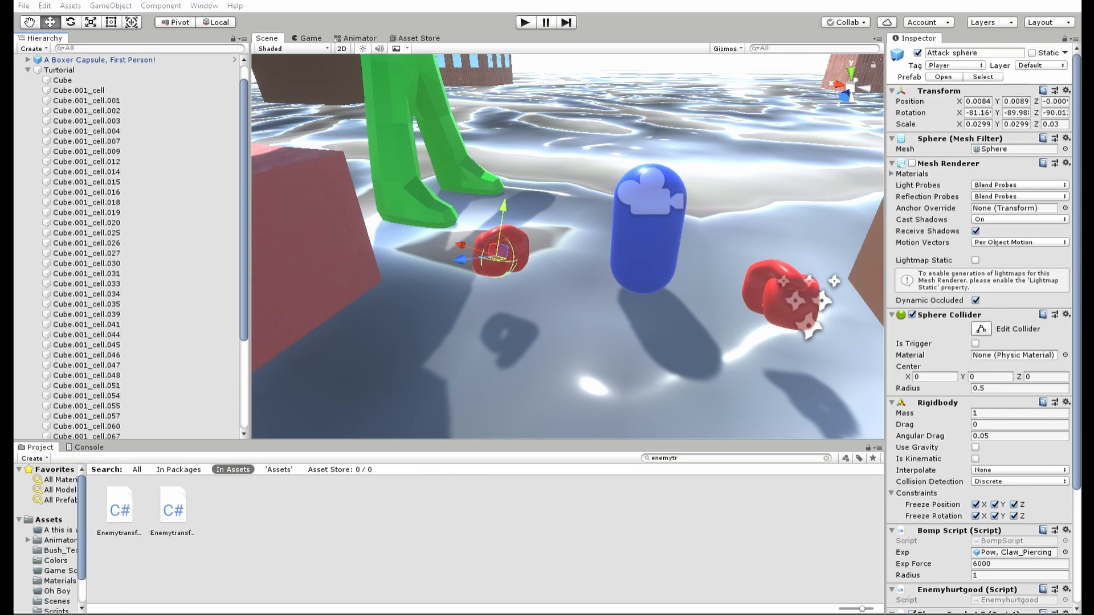
{"action": "right_click_drag", "start_coordinate": [501, 302], "coordinate": [353, 290]}
{"action": "left_click", "coordinate": [692, 456]}
{"action": "type", "text": "dest"}
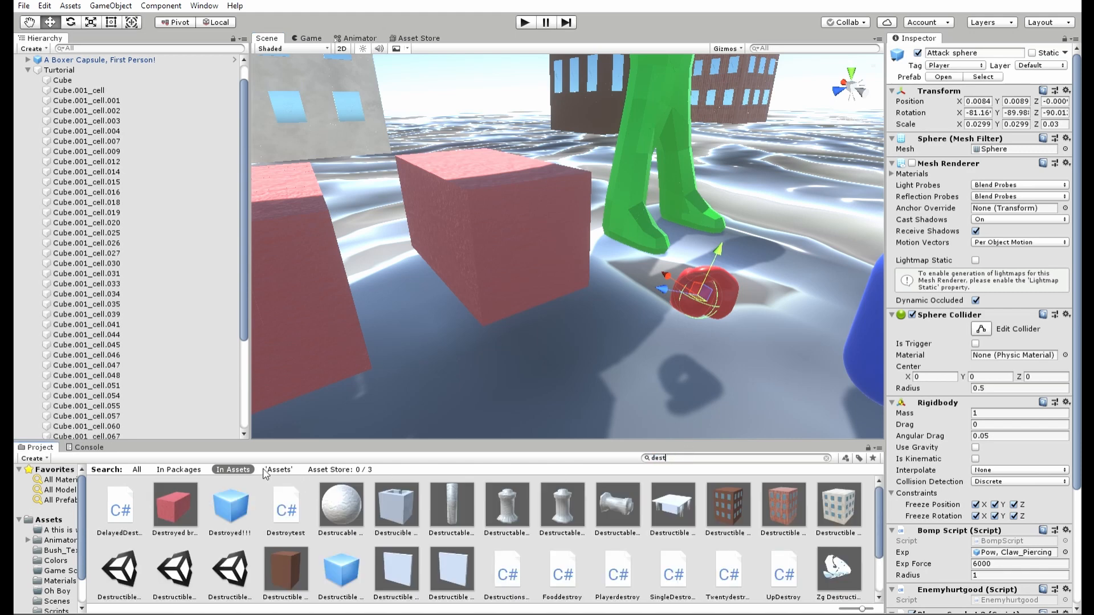
{"action": "double_click", "coordinate": [181, 496]}
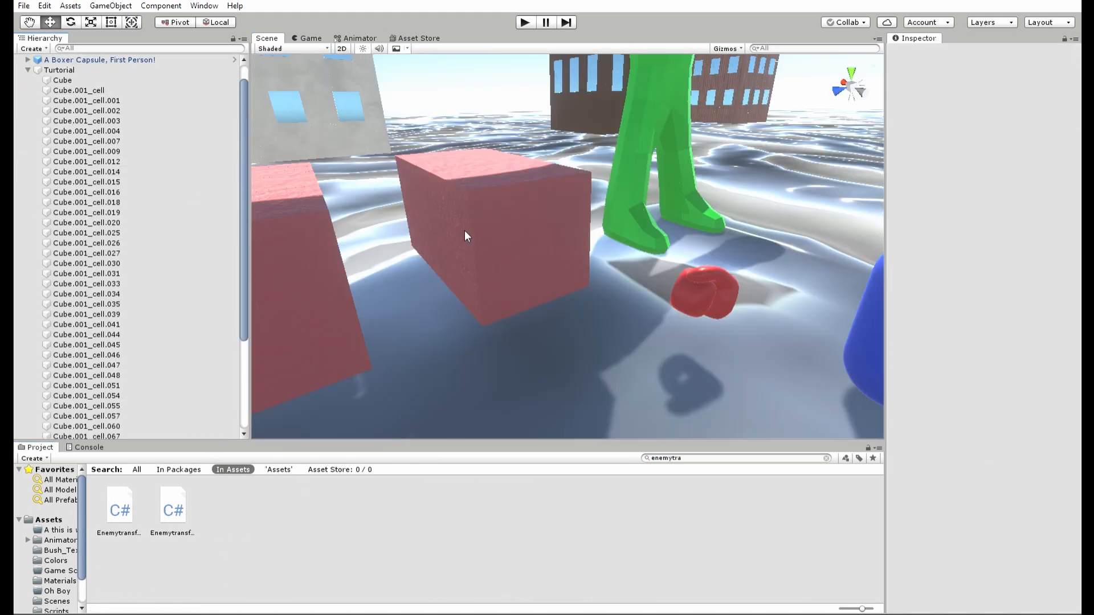
Step: Select the intact brick Cube in the scene, run the game, and walk up to punch the brick while monitoring its Current Health
{"action": "left_click", "coordinate": [465, 230]}
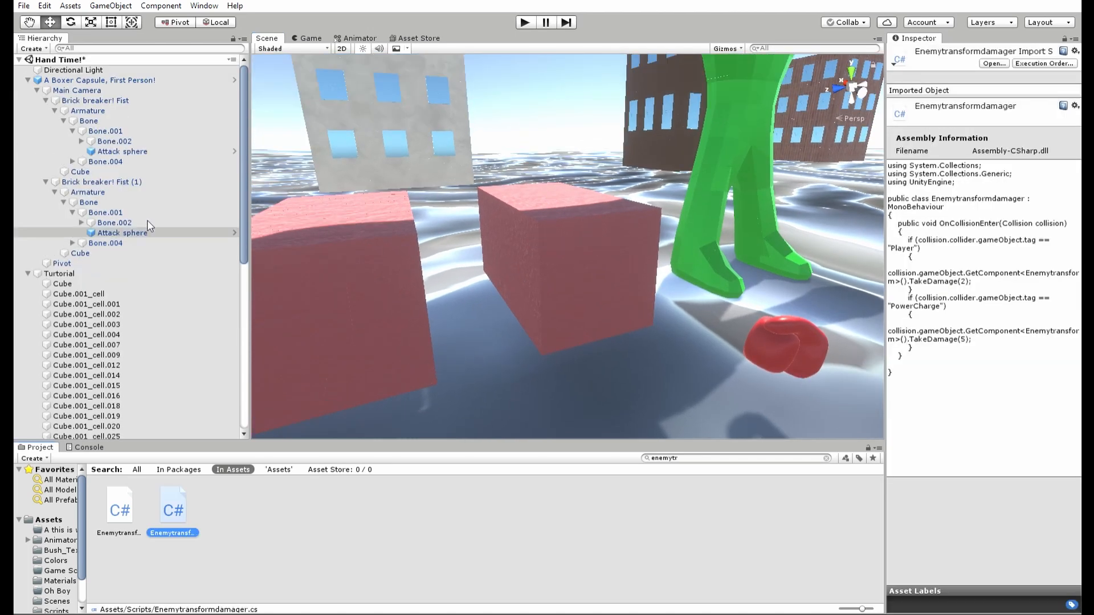
{"action": "left_click", "coordinate": [492, 244]}
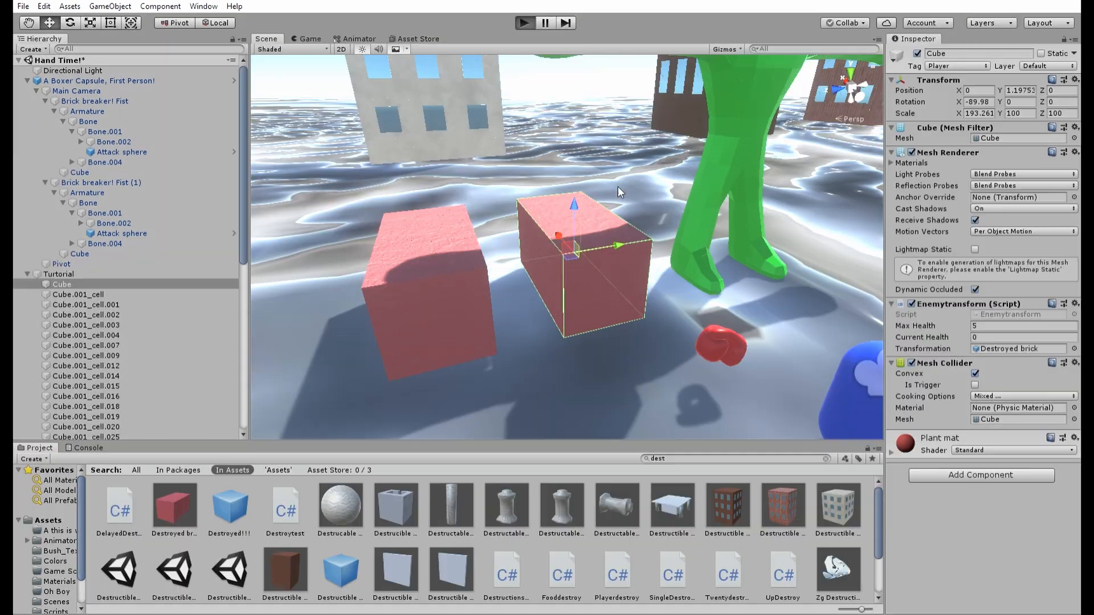
{"action": "key", "text": "ctrl+p"}
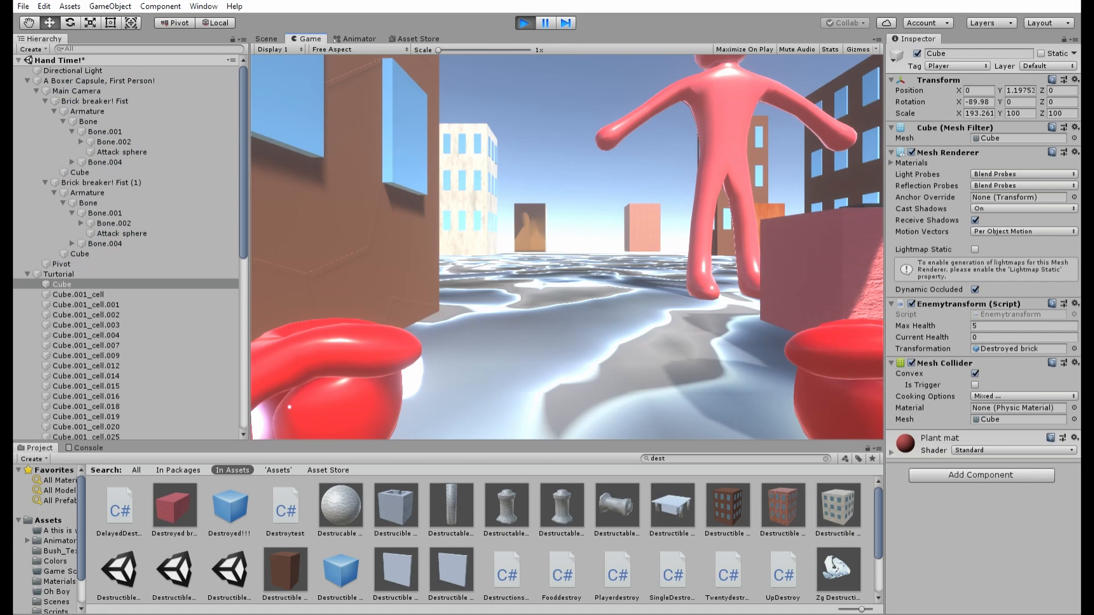
{"action": "key", "text": "w"}
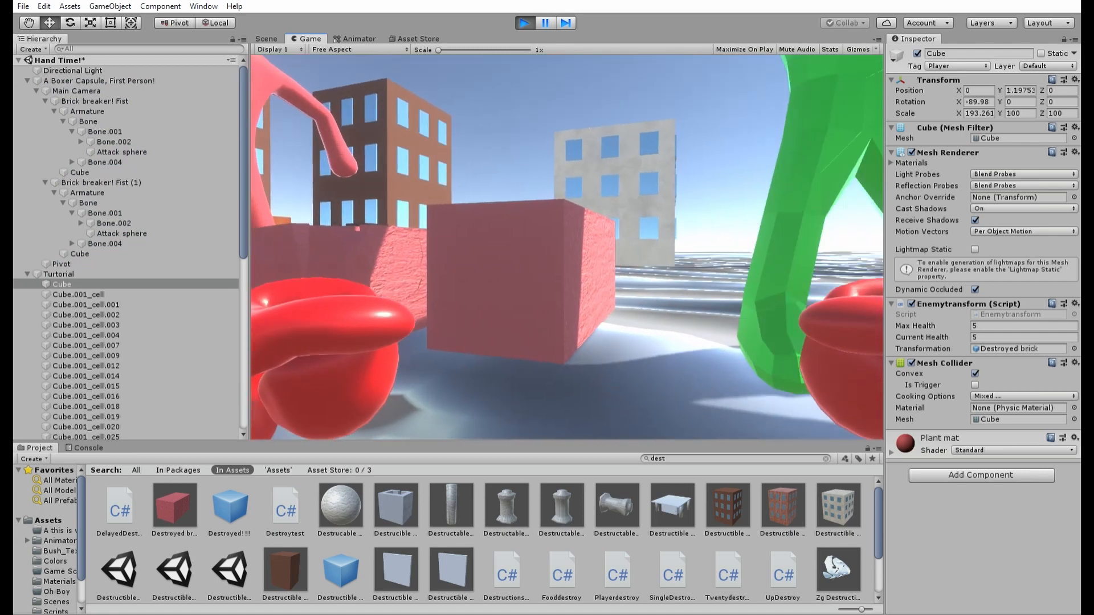
{"action": "key", "text": "a"}
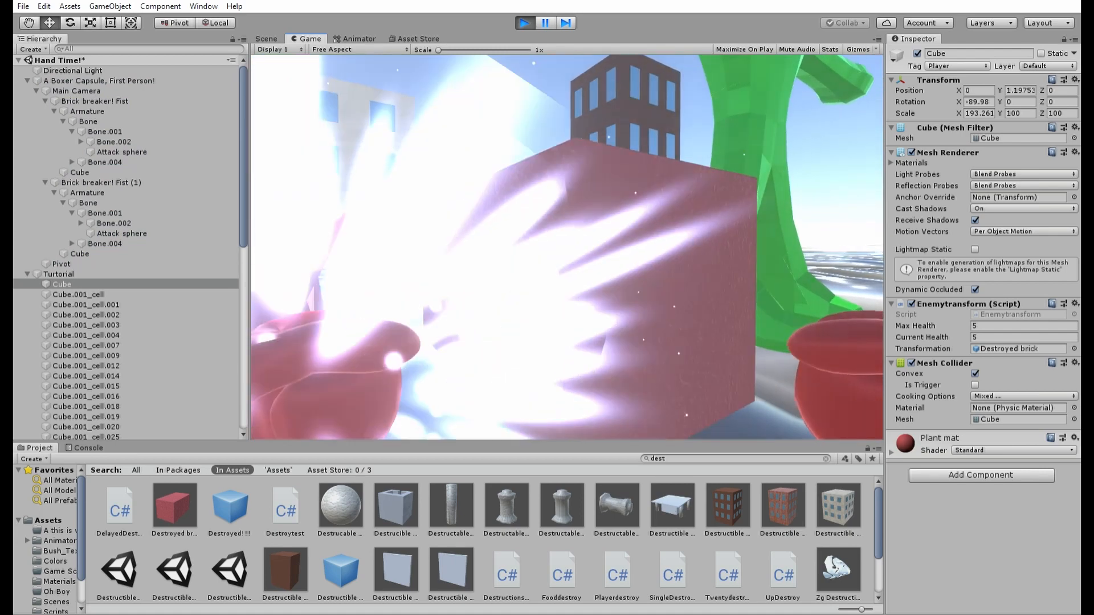
{"action": "key", "text": "d"}
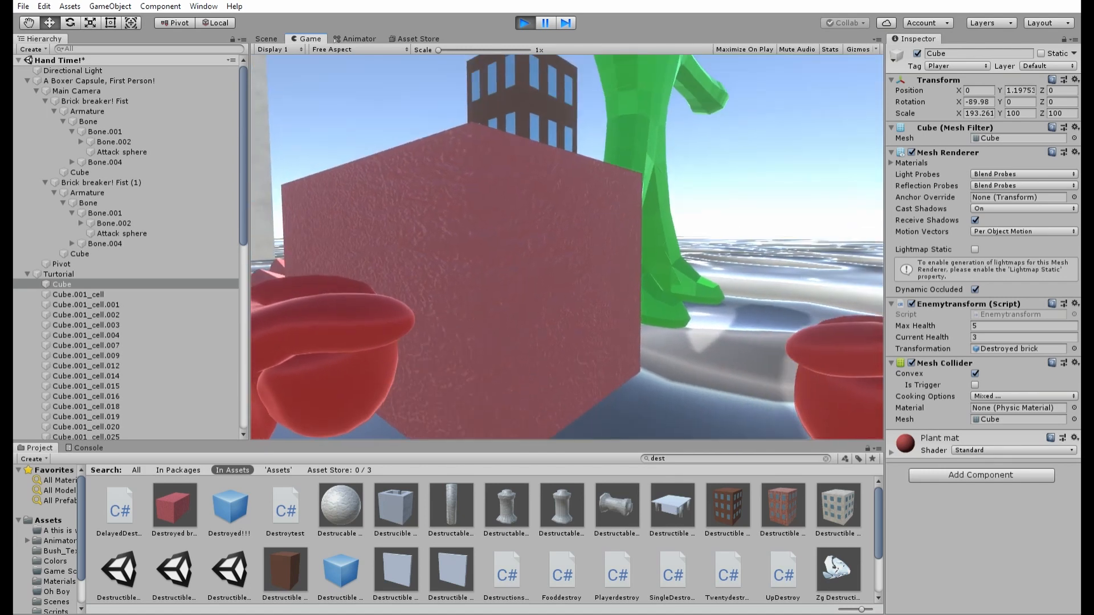
{"action": "key", "text": "Escape"}
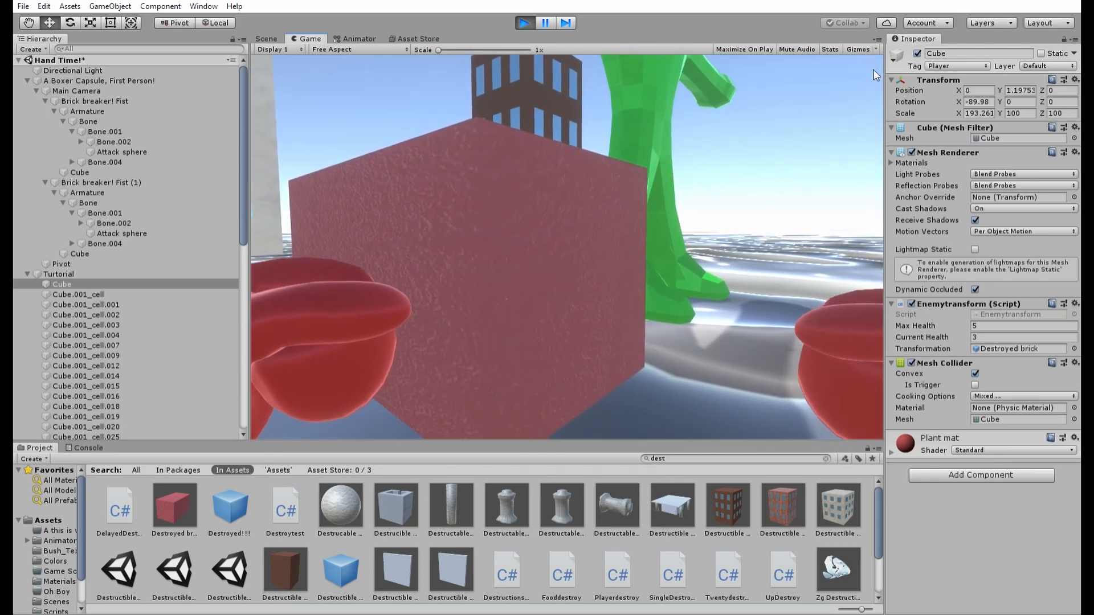
Step: Keep punching the brick until it breaks into pieces, and stop the game
{"action": "key", "text": "s"}
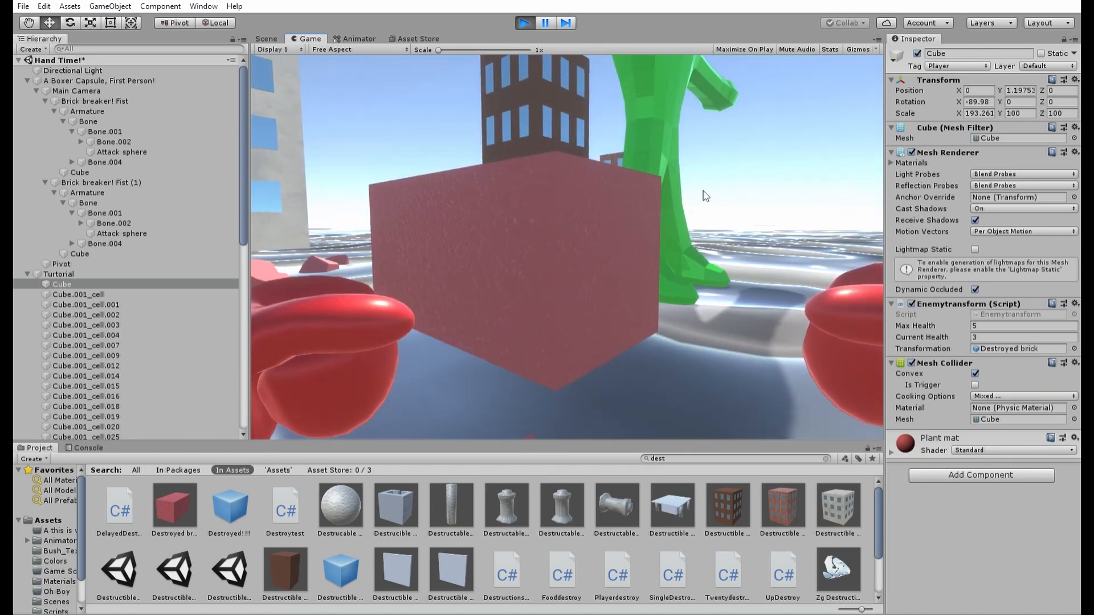
{"action": "key", "text": "a"}
{"action": "left_click", "coordinate": [706, 196]}
{"action": "key", "text": "w"}
{"action": "key", "text": "s"}
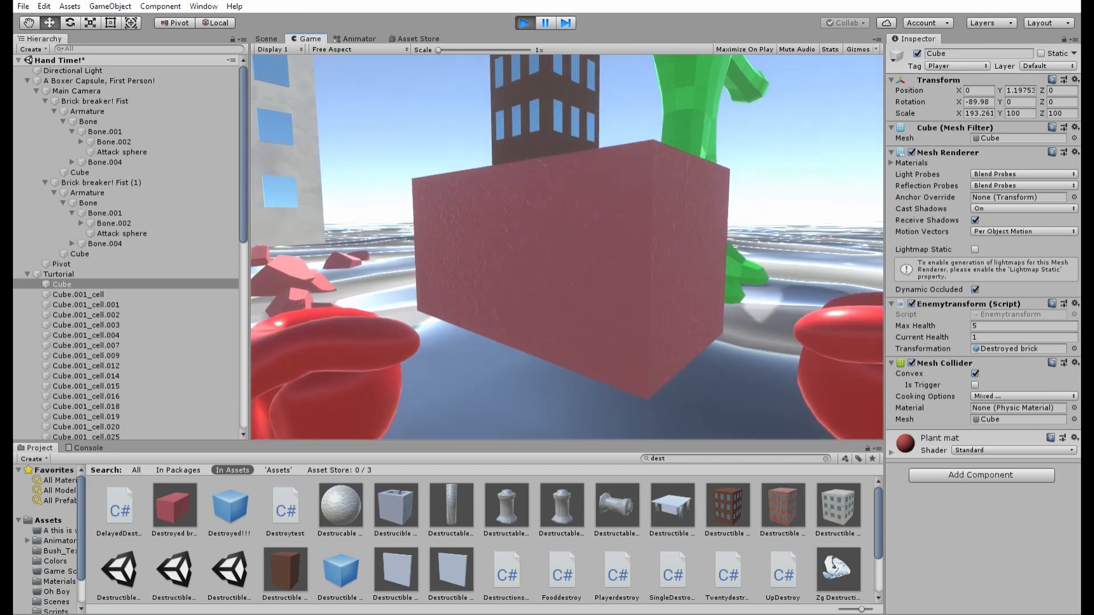
{"action": "key", "text": "w"}
{"action": "left_click", "coordinate": [566, 247]}
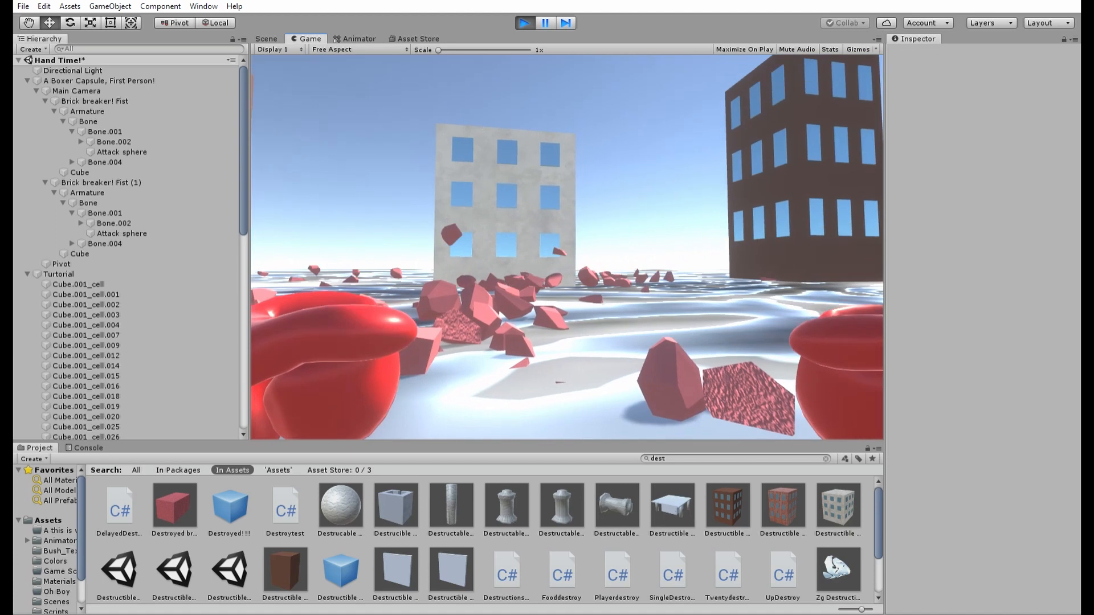
{"action": "left_click", "coordinate": [524, 23]}
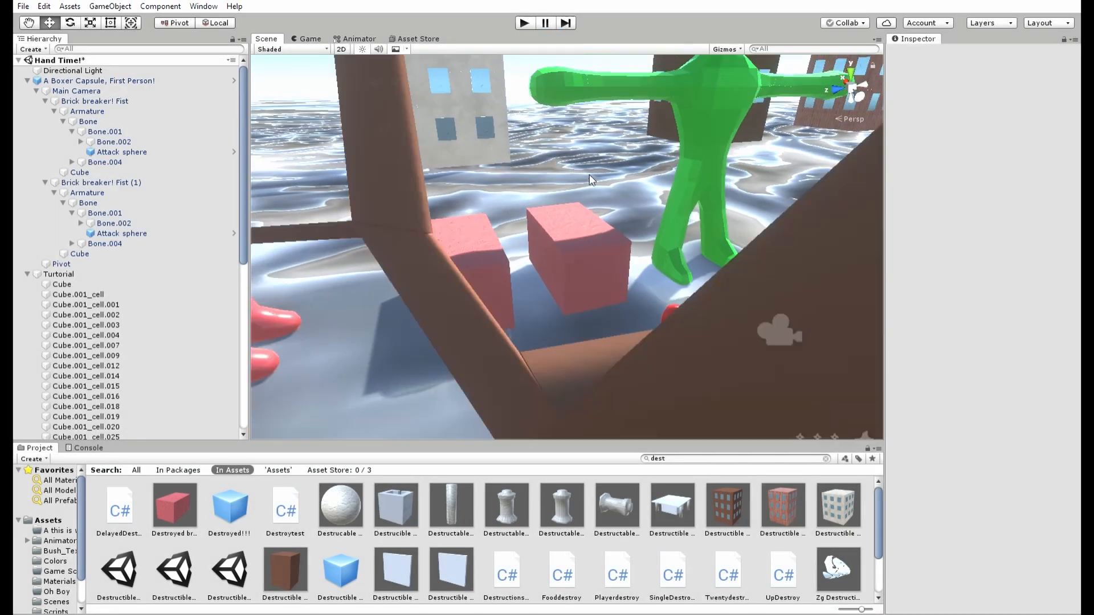
Step: Inspect a piece of the green figure, its parent Turtorial, and the brick Cube's components
{"action": "middle_click_drag", "start_coordinate": [590, 176], "coordinate": [537, 198]}
{"action": "scroll", "coordinate": [537, 198], "scroll_direction": "up", "scroll_amount": 3}
{"action": "right_click_drag", "start_coordinate": [537, 198], "coordinate": [556, 229]}
{"action": "middle_click_drag", "start_coordinate": [555, 229], "coordinate": [600, 312]}
{"action": "right_click_drag", "start_coordinate": [600, 312], "coordinate": [620, 245]}
{"action": "left_click", "coordinate": [621, 245]}
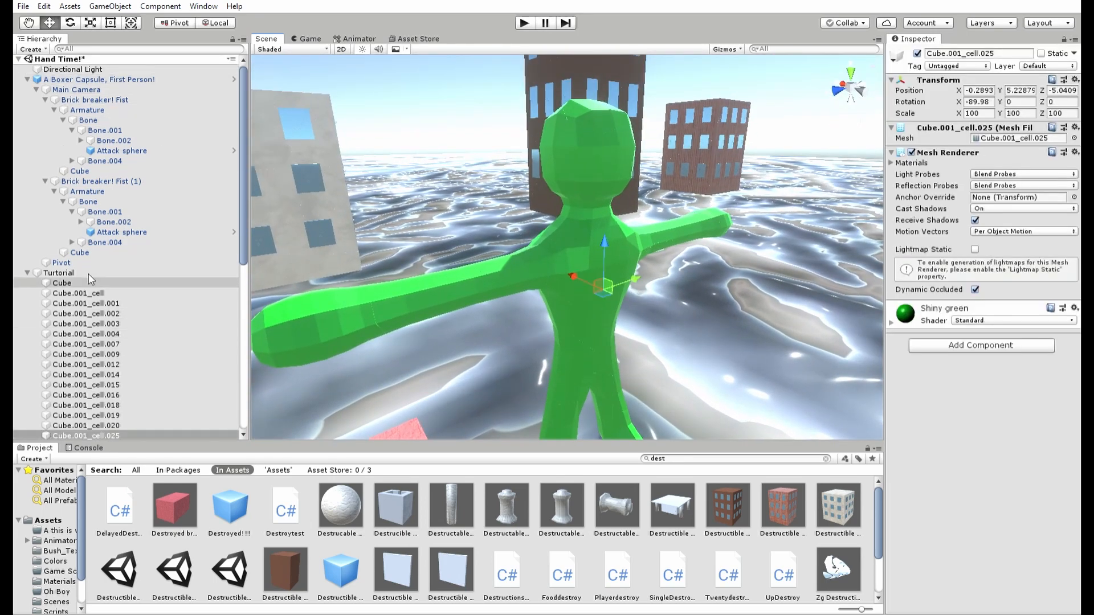
{"action": "left_click", "coordinate": [68, 272]}
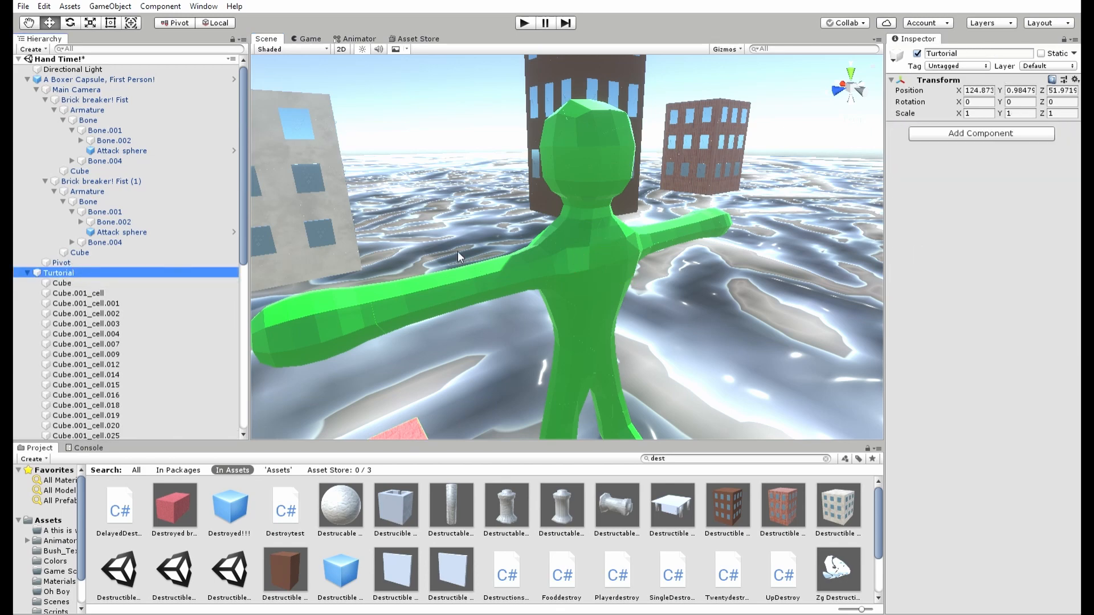
{"action": "left_click", "coordinate": [86, 282]}
{"action": "scroll", "coordinate": [595, 322], "scroll_direction": "down", "scroll_amount": 3}
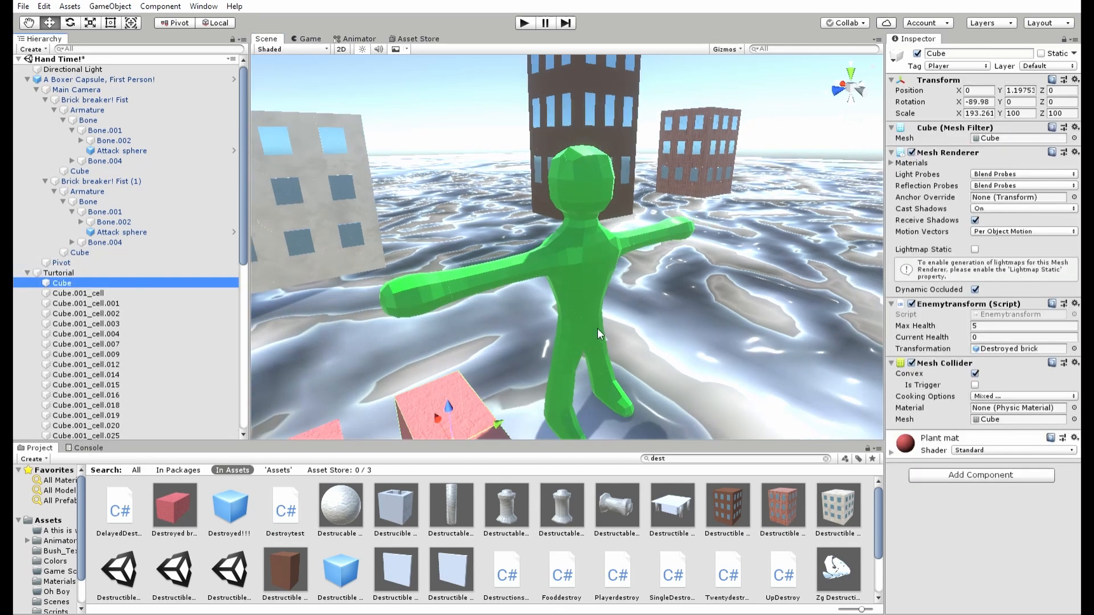
{"action": "right_click_drag", "start_coordinate": [600, 331], "coordinate": [593, 356]}
{"action": "middle_click_drag", "start_coordinate": [541, 364], "coordinate": [557, 311]}
Step: Select Cube.001_cell through Cube.001_cell.079 under Turtorial and add a convex Mesh Collider to all of them
{"action": "left_click", "coordinate": [113, 293]}
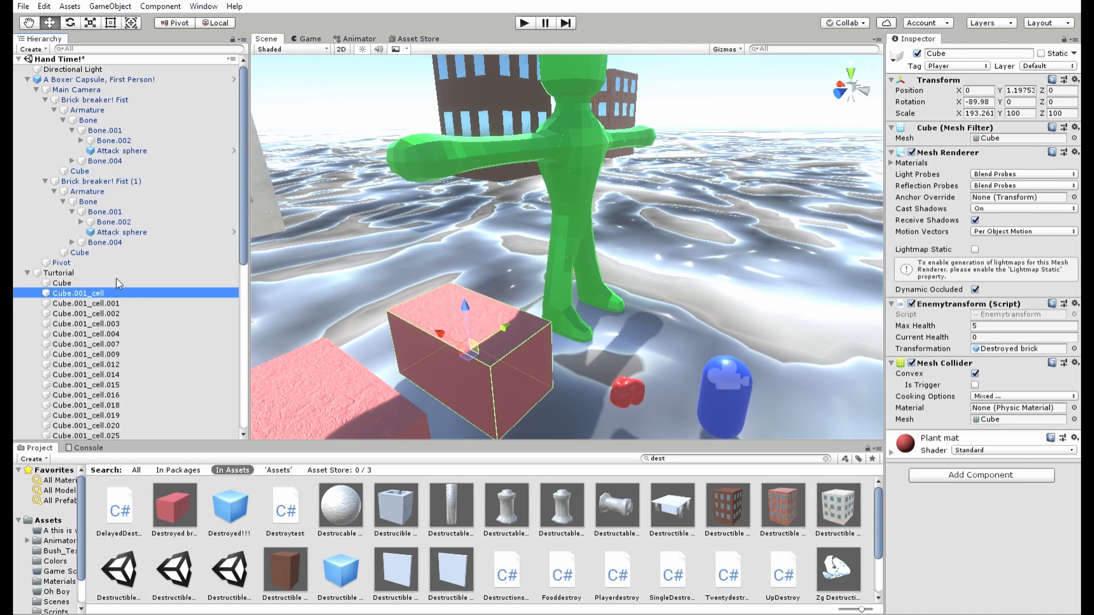
{"action": "left_click_drag", "start_coordinate": [244, 237], "coordinate": [247, 403]}
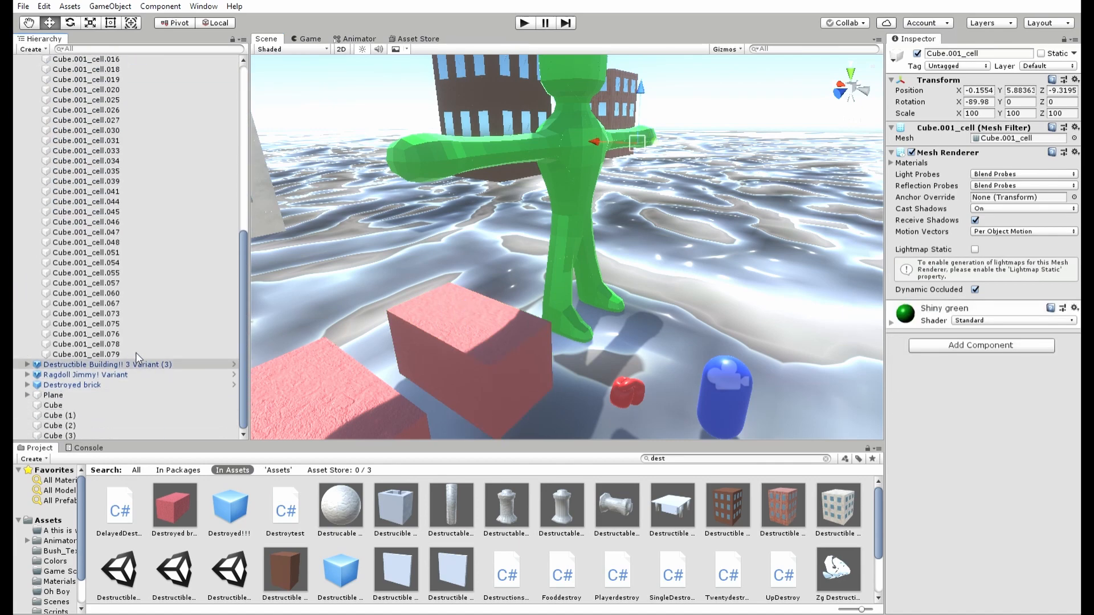
{"action": "left_click", "coordinate": [118, 353], "text": "shift"}
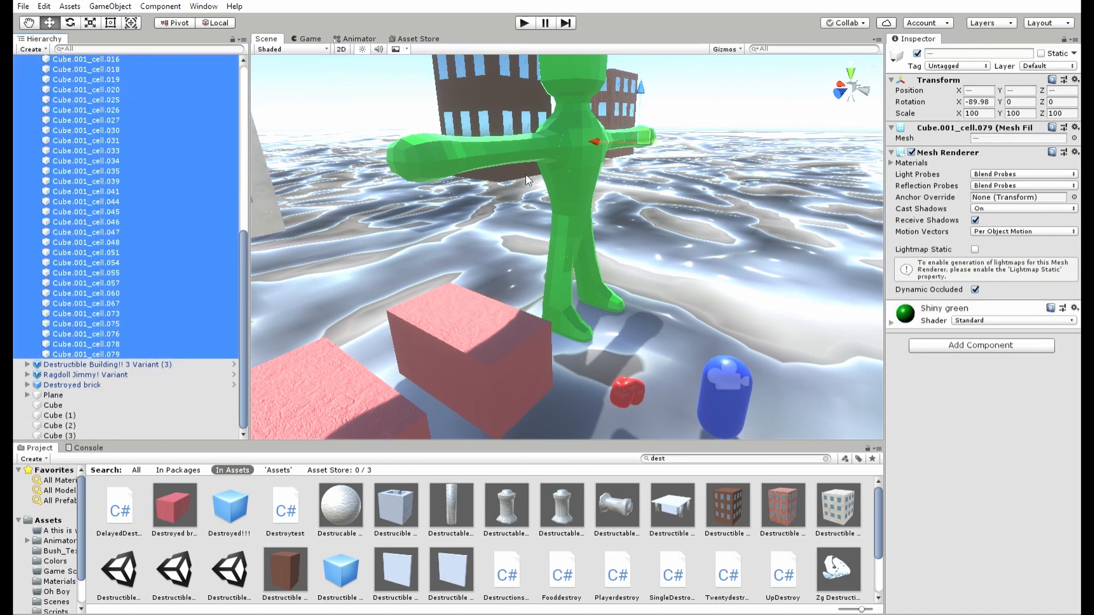
{"action": "left_click", "coordinate": [960, 335]}
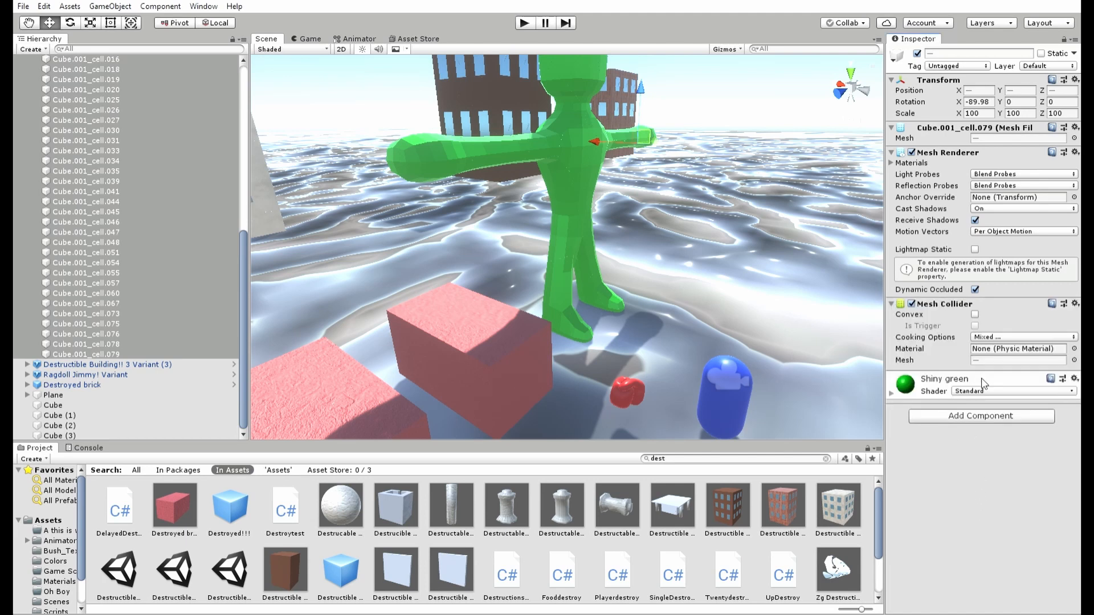
{"action": "left_click", "coordinate": [975, 314]}
Step: Add a Rigidbody with Is Kinematic enabled to the selected pieces of the green figure
{"action": "left_click", "coordinate": [990, 412]}
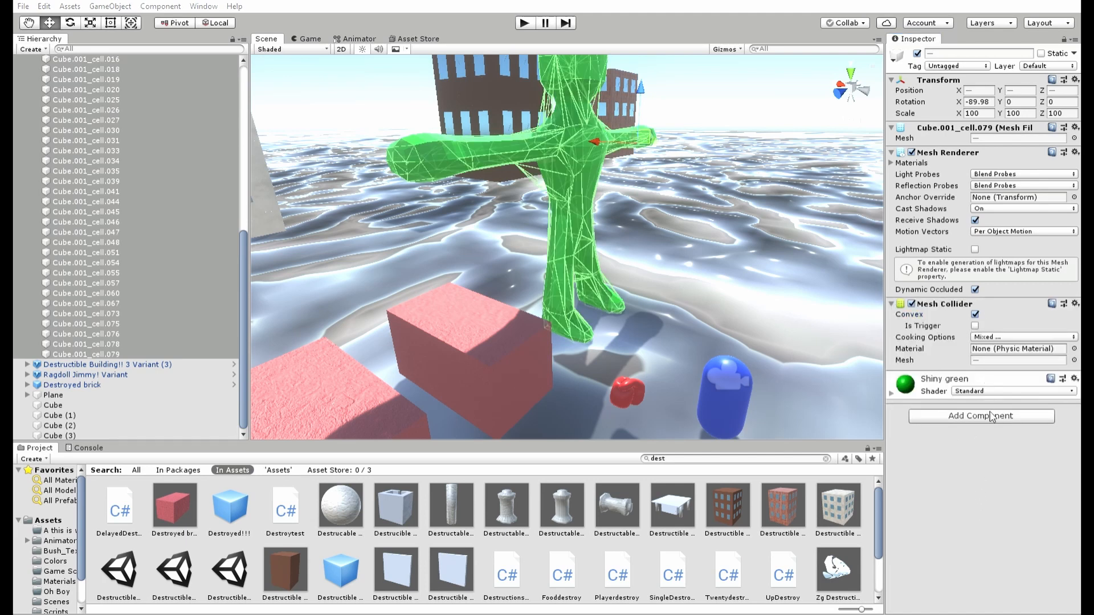
{"action": "left_click", "coordinate": [947, 464]}
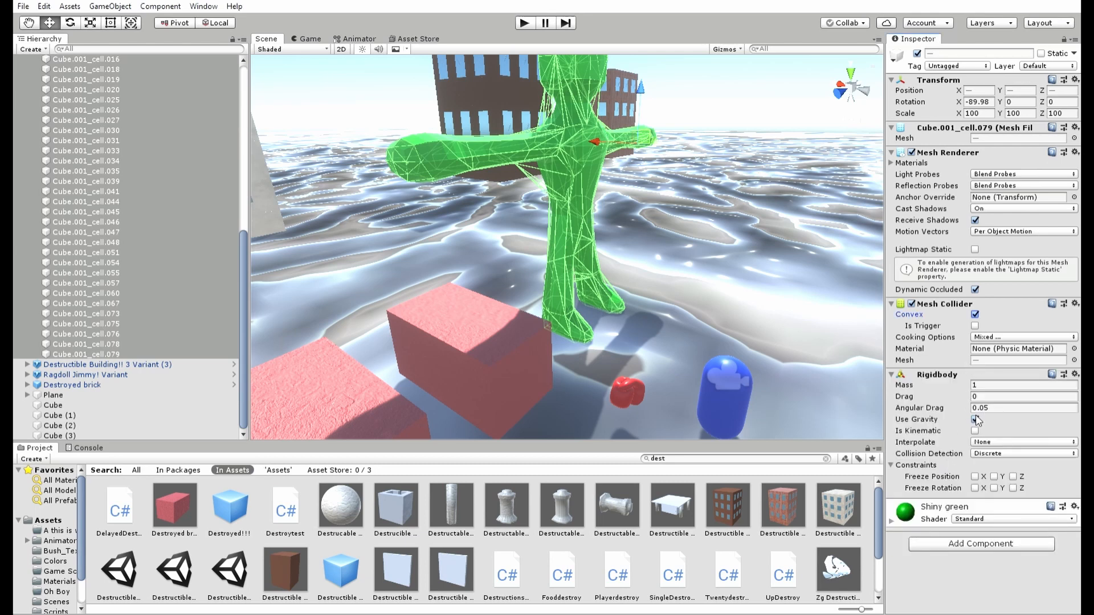
{"action": "left_click", "coordinate": [975, 430]}
Step: Attach the Destroytest script to the selected pieces and view the script's code
{"action": "left_click_drag", "start_coordinate": [269, 514], "coordinate": [951, 501]}
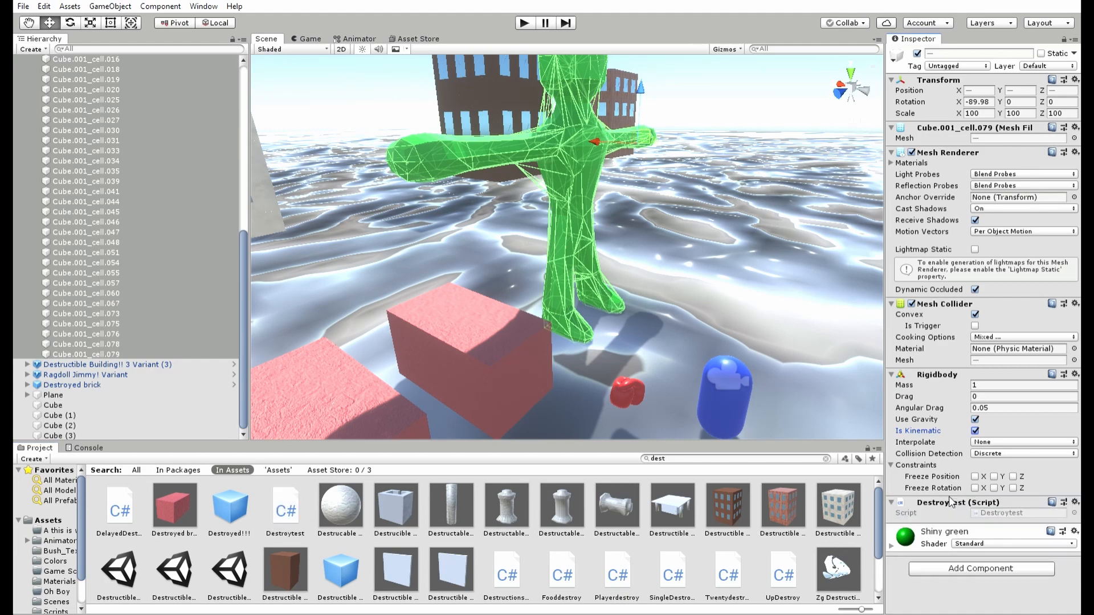
{"action": "left_click", "coordinate": [292, 501]}
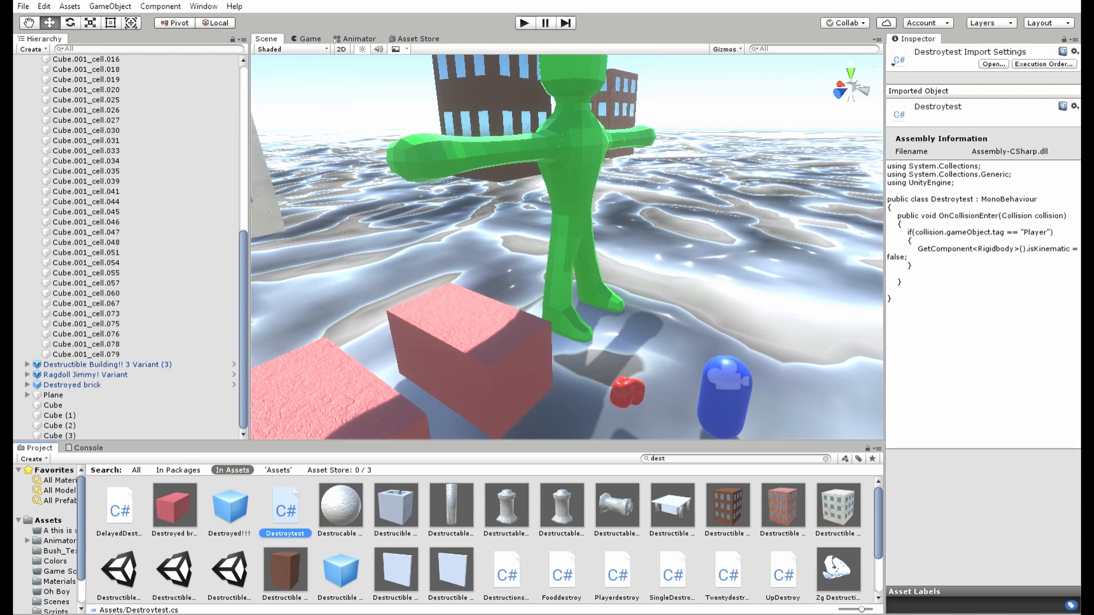
Step: Run the game and punch the green figure repeatedly with both fists to test how it breaks apart
{"action": "left_click", "coordinate": [525, 22]}
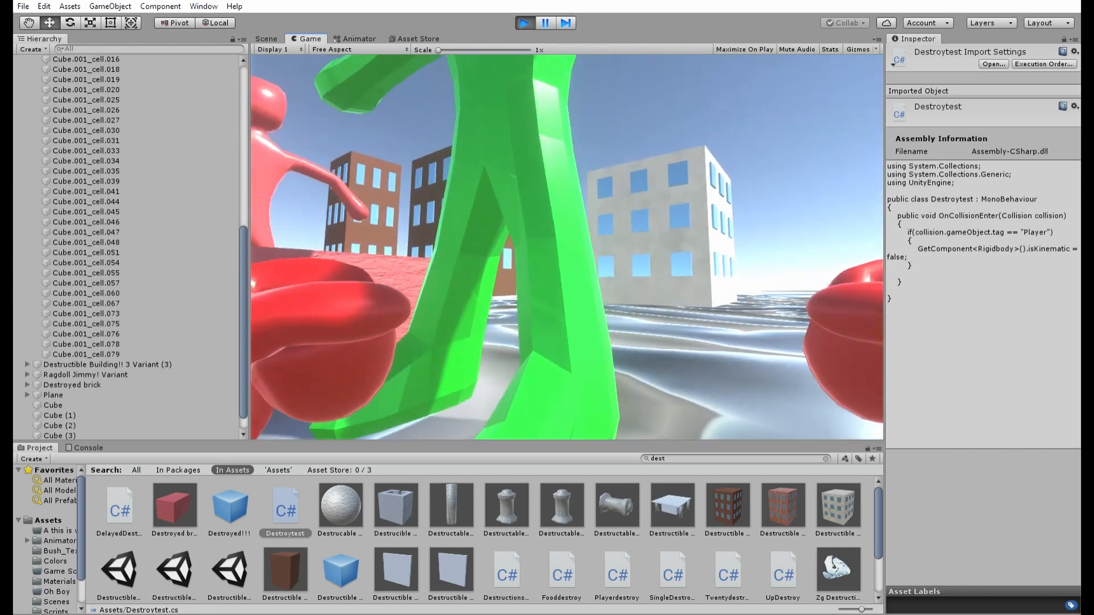
{"action": "left_click", "coordinate": [567, 247]}
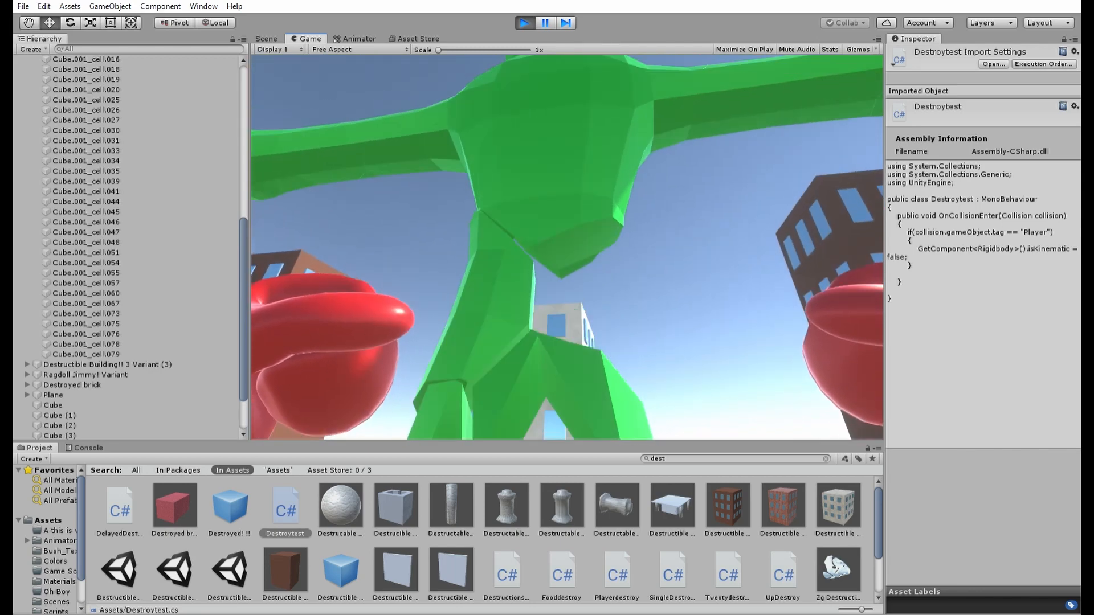
{"action": "left_click", "coordinate": [567, 247]}
{"action": "right_click", "coordinate": [567, 247]}
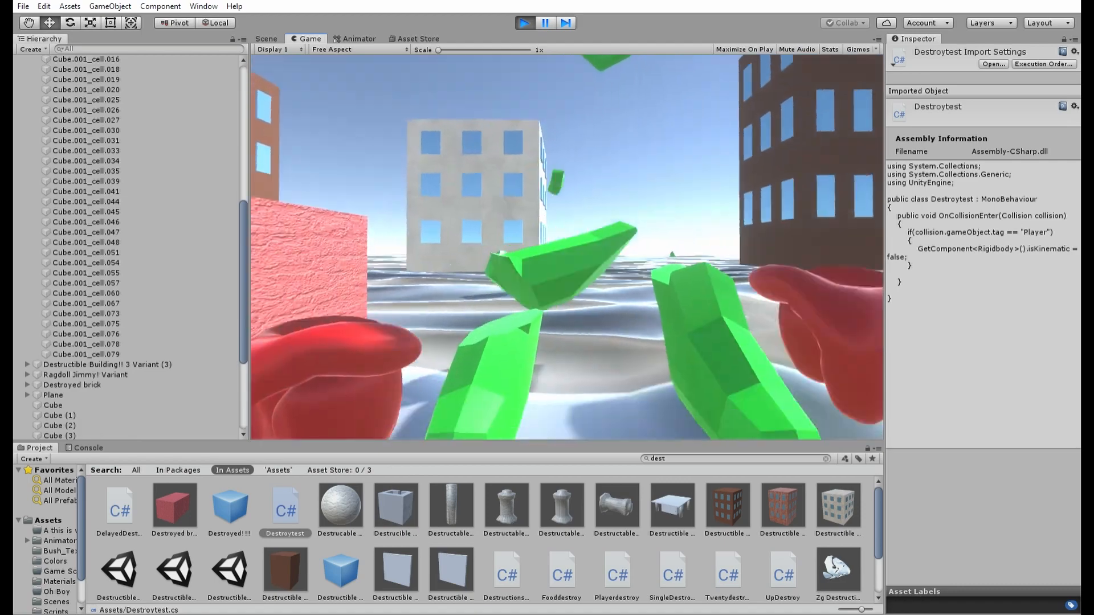
{"action": "left_click", "coordinate": [567, 247]}
{"action": "right_click", "coordinate": [567, 247]}
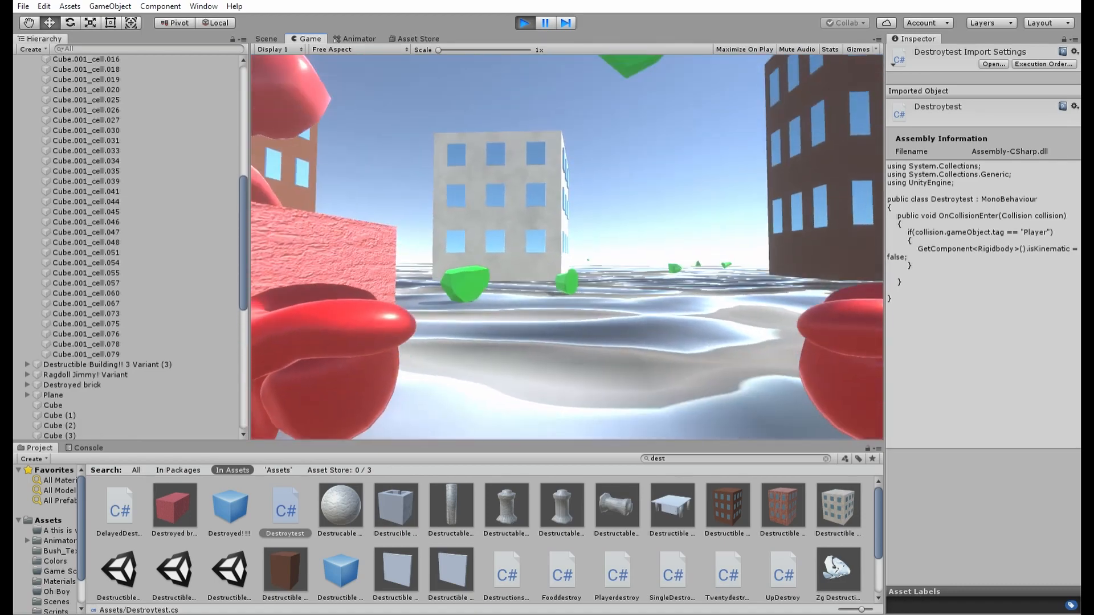
{"action": "left_click", "coordinate": [567, 247]}
{"action": "right_click", "coordinate": [567, 248]}
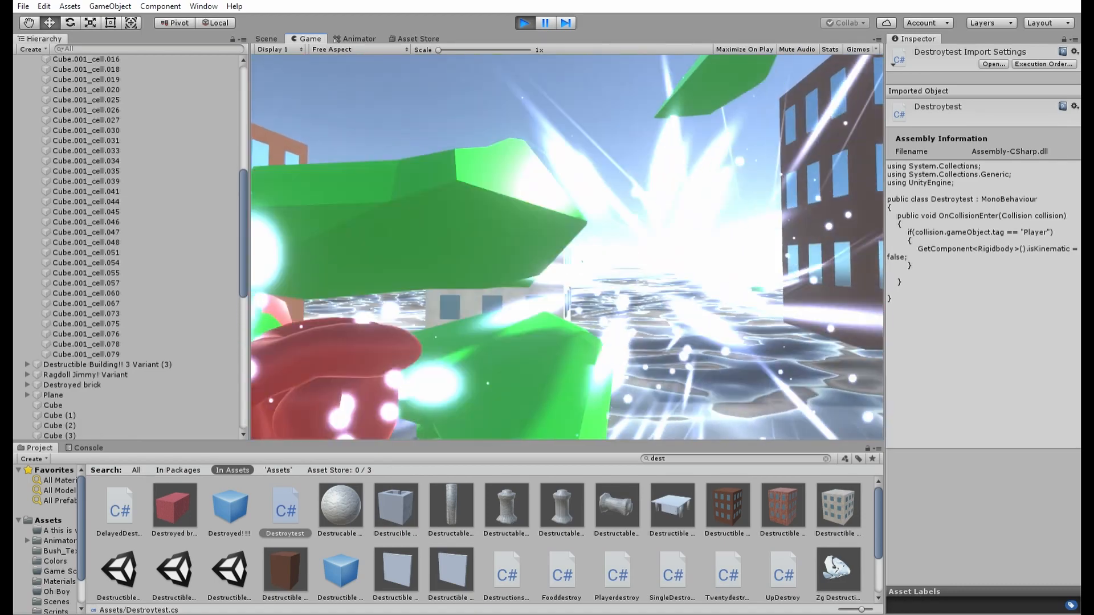